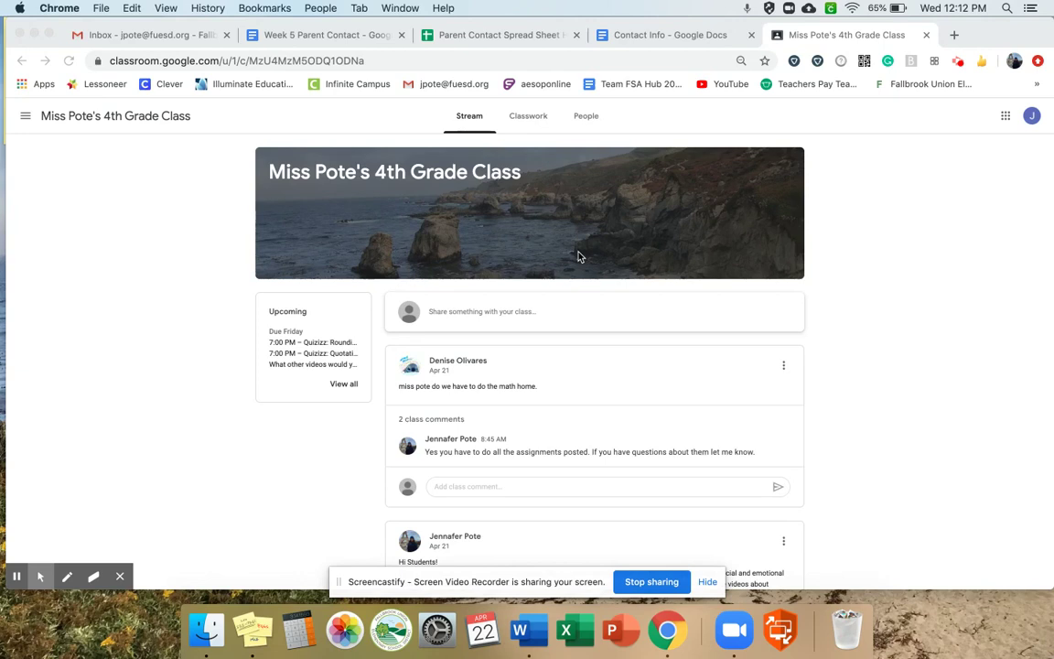
From the Classwork list, expand Week 5 Math Homework and open its assignment details.
scroll(308, 343, down, 1)
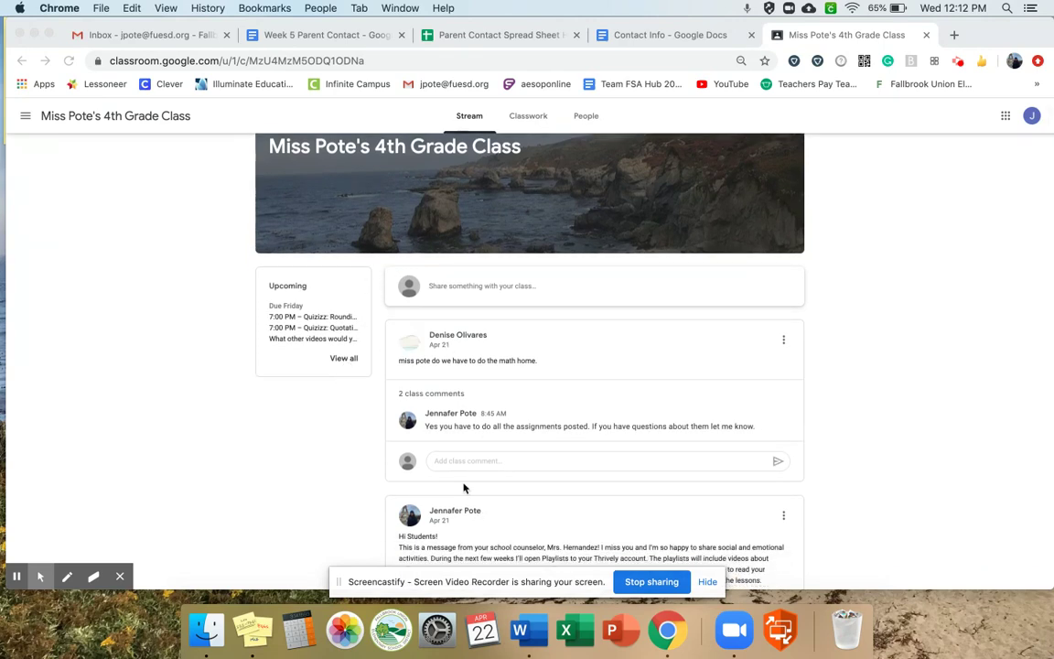
scroll(431, 389, up, 1)
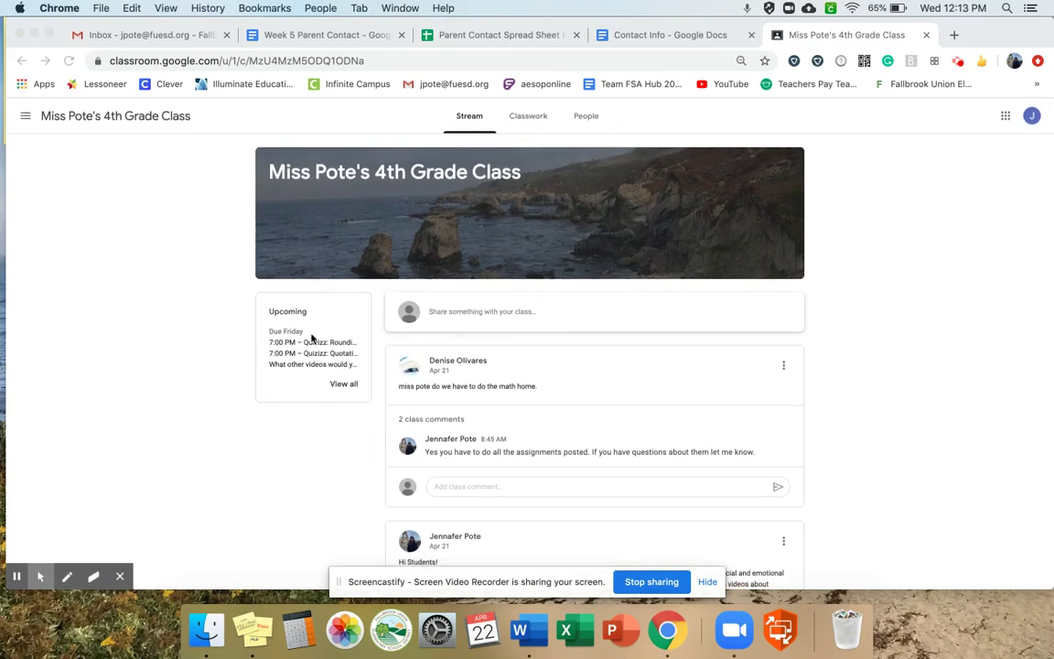
click(524, 117)
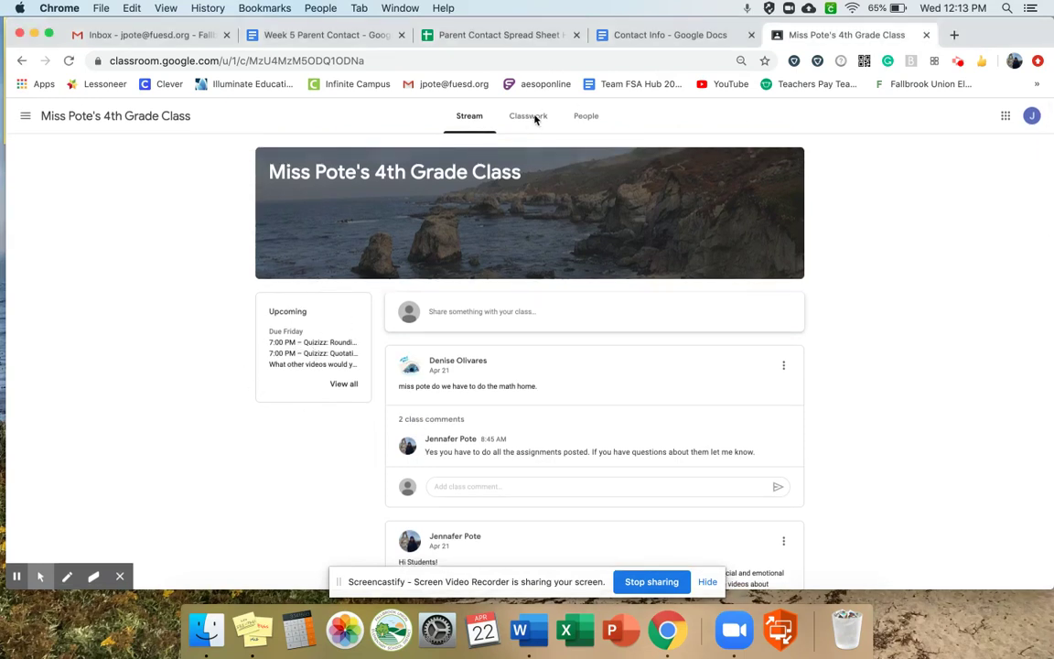
click(525, 117)
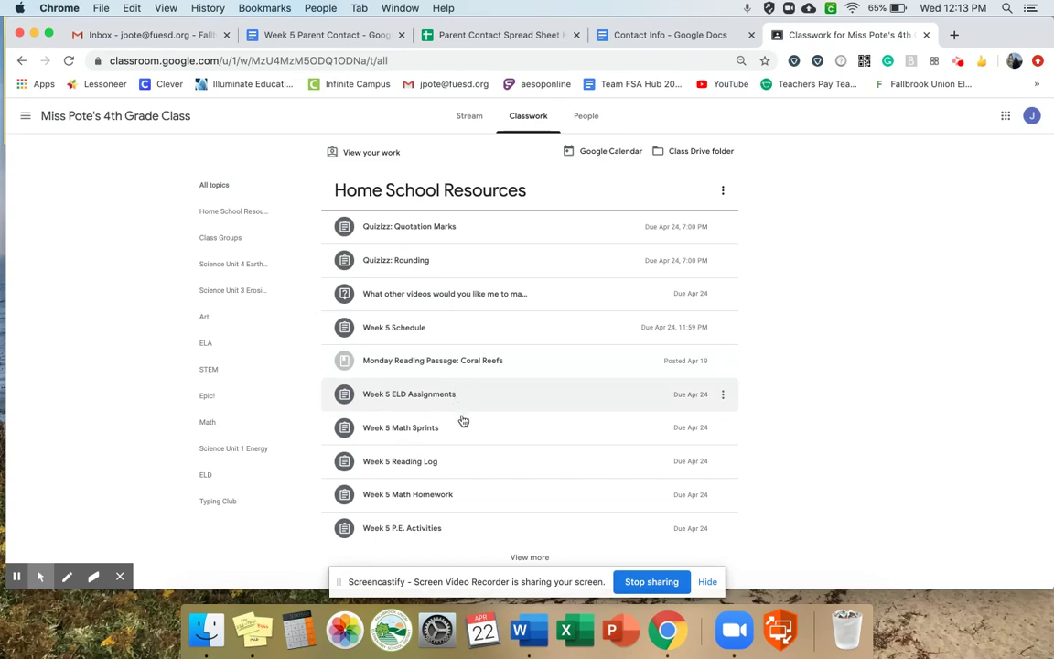
click(427, 500)
scroll(427, 500, down, 3)
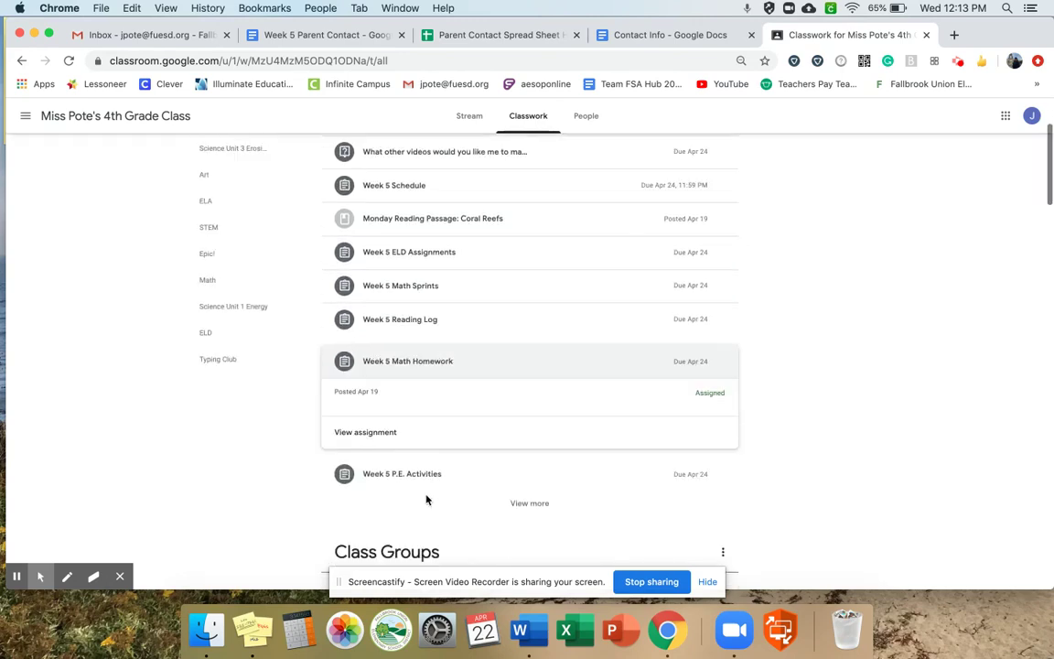
click(383, 434)
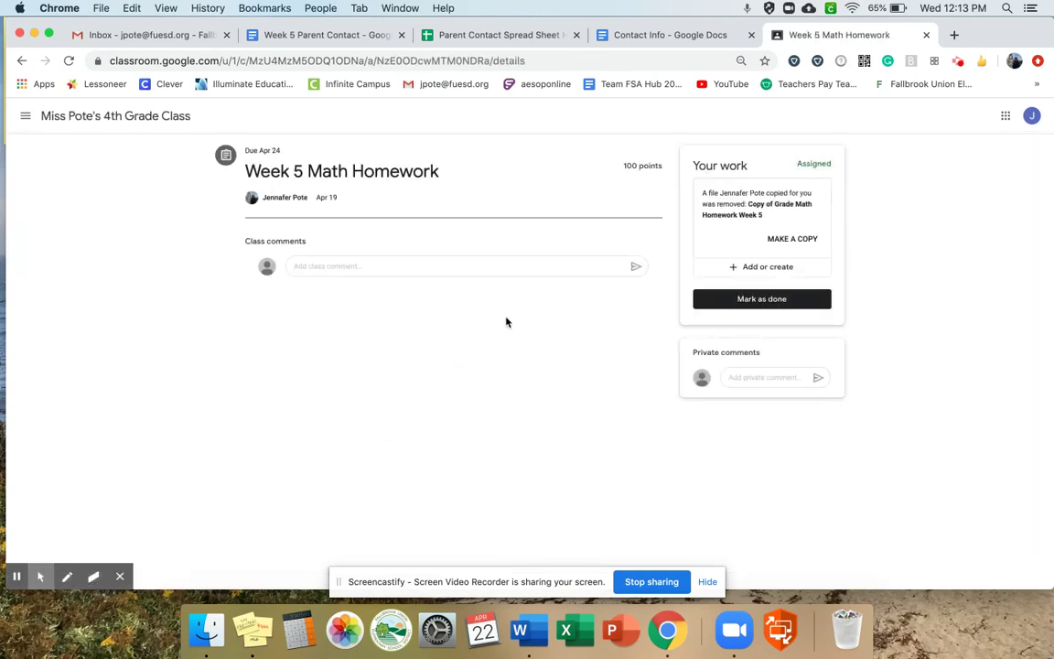
Make a personal copy of the Week 5 homework file and open the copied slides.
click(791, 239)
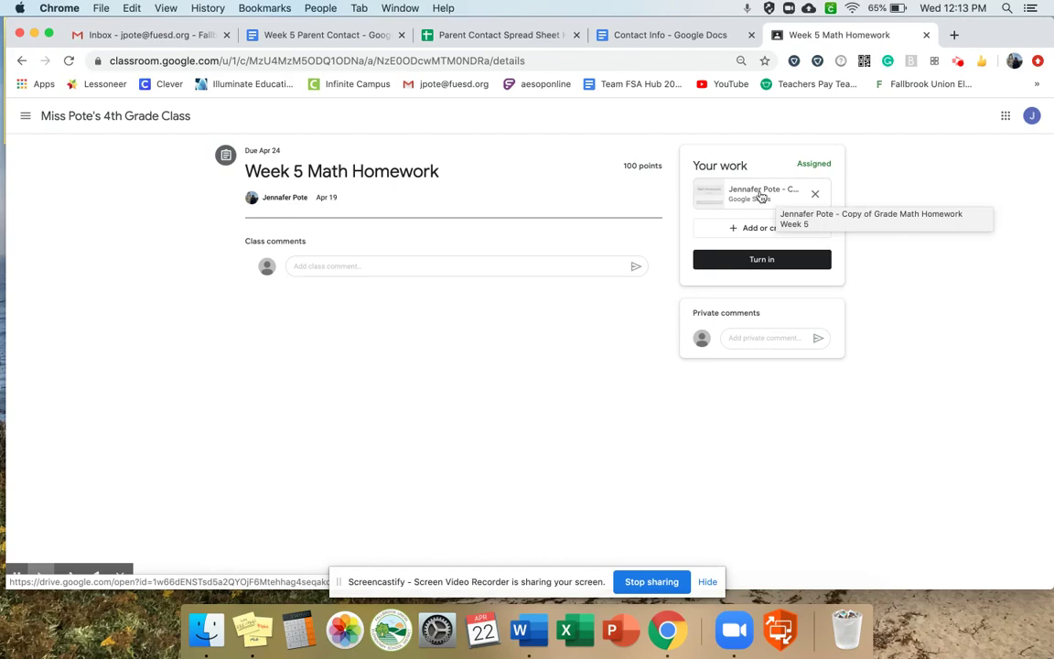
click(761, 196)
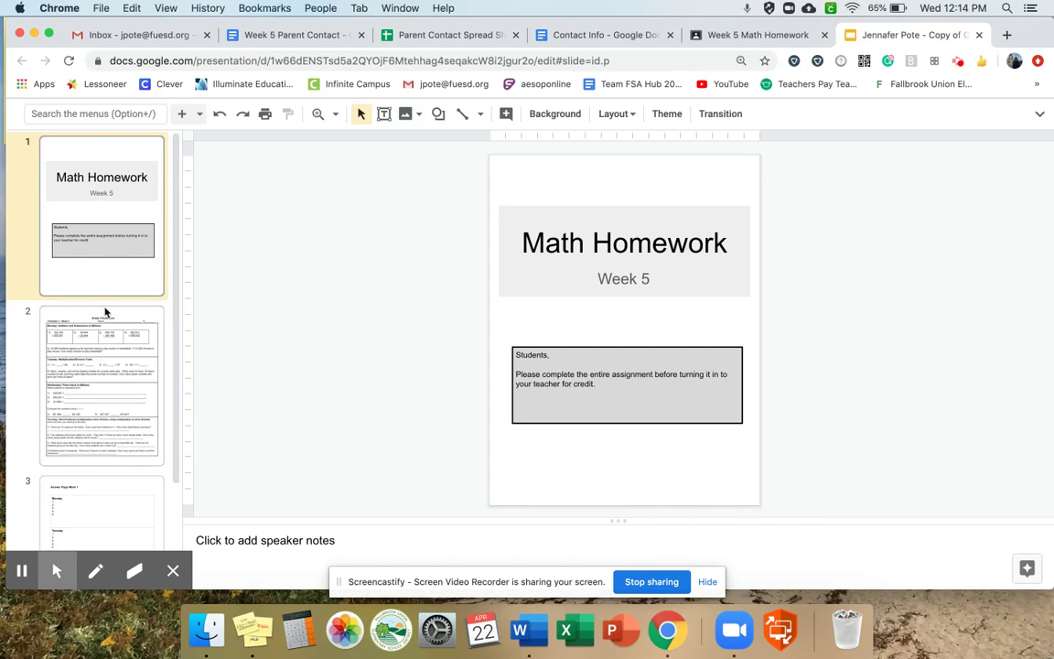
Browse slide 2 and the Answer Page Week 1 slide, ending on the Grade 4 Homework worksheet.
scroll(105, 313, down, 2)
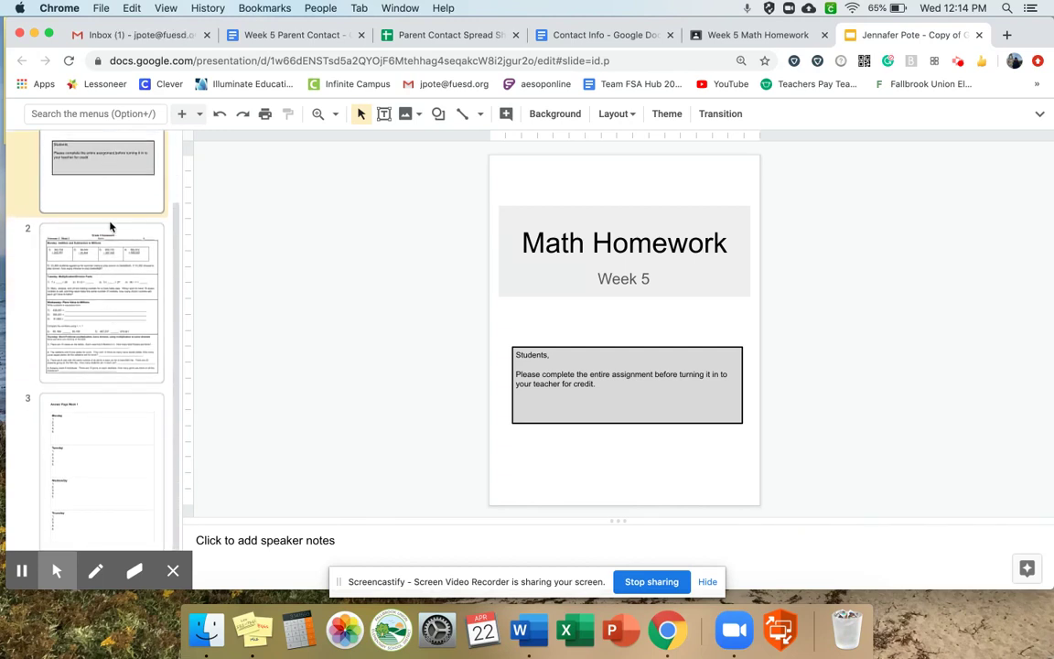
scroll(119, 309, up, 2)
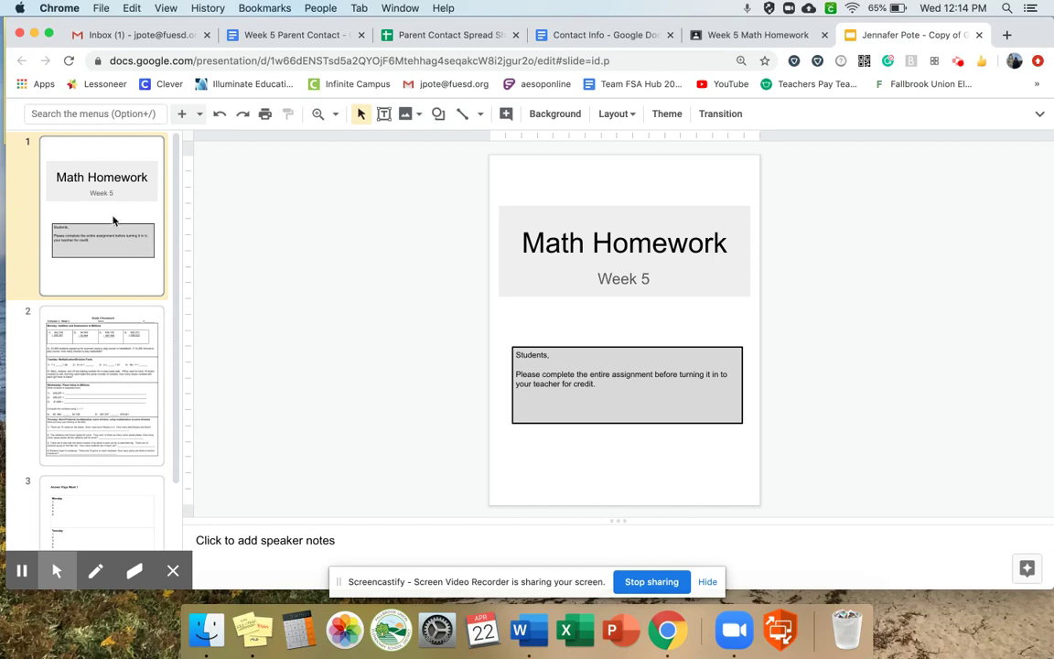
scroll(110, 217, down, 2)
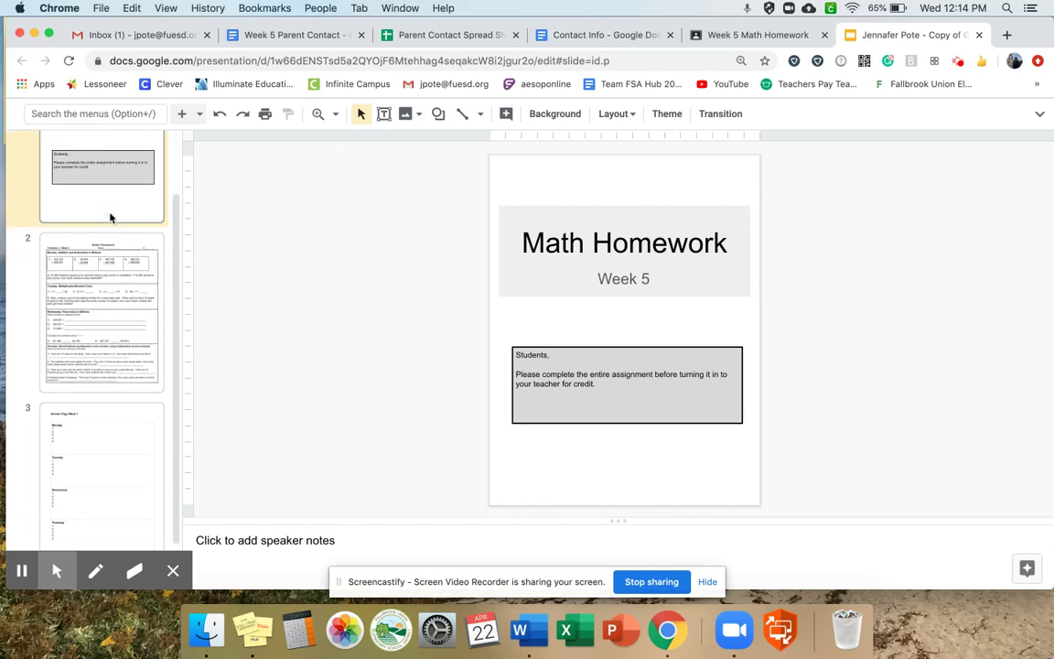
click(110, 297)
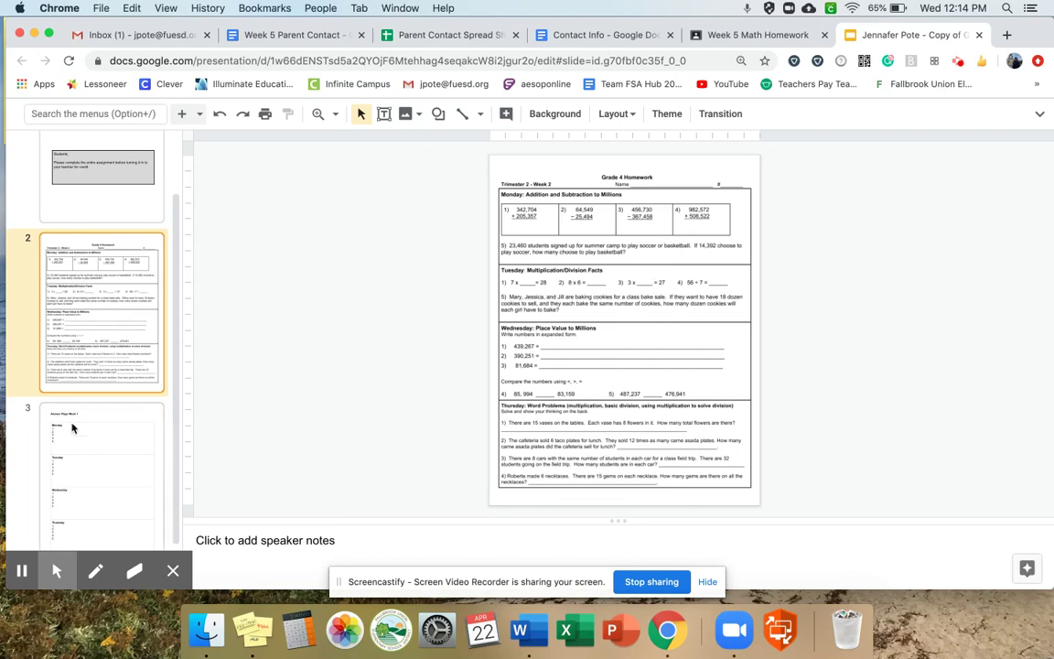
click(91, 446)
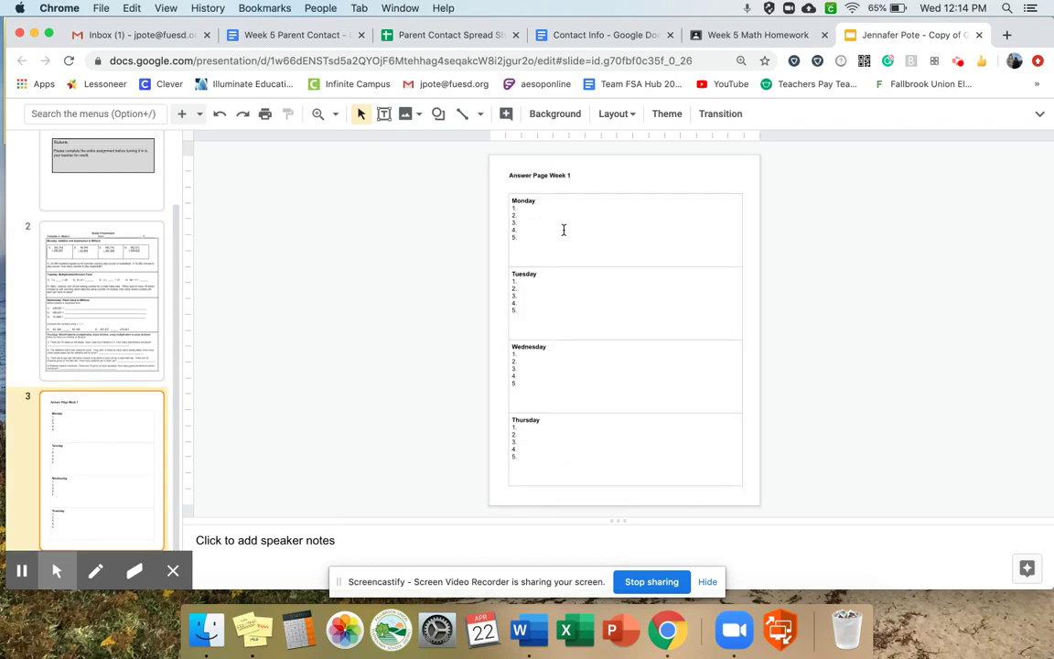
click(122, 307)
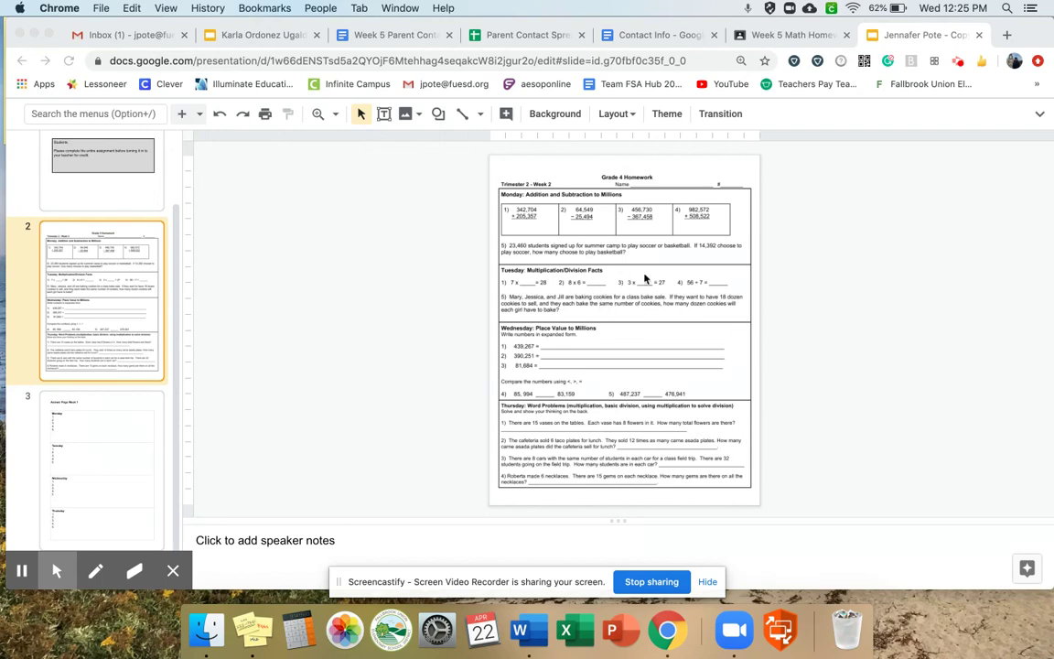
Magnify the top of the Trimester 2 - Week 2 worksheet, then return to select mode.
click(318, 115)
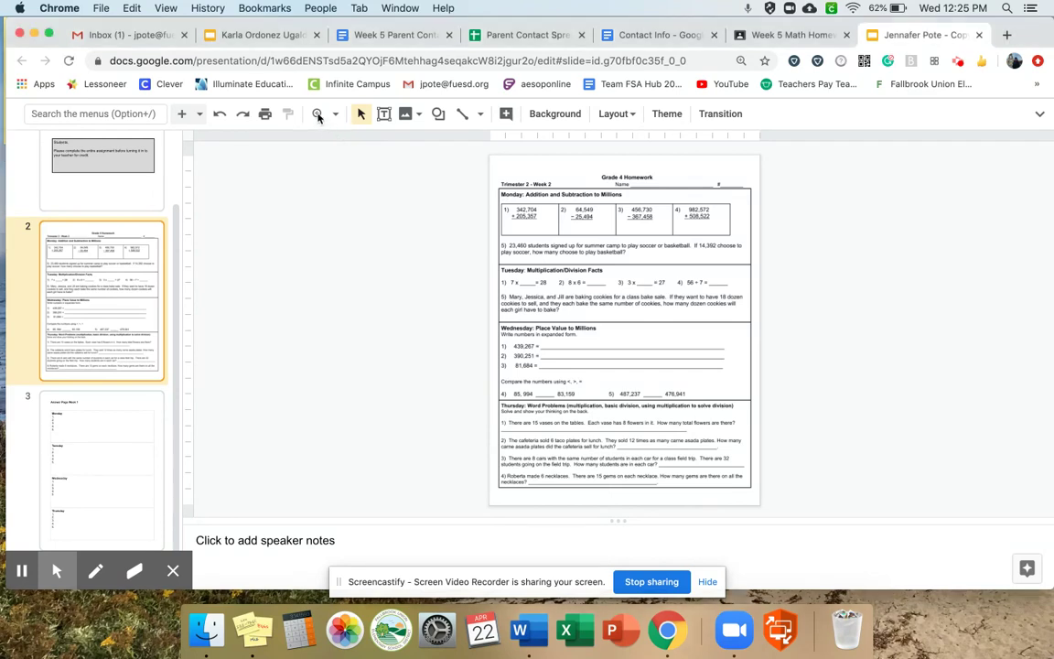
click(318, 115)
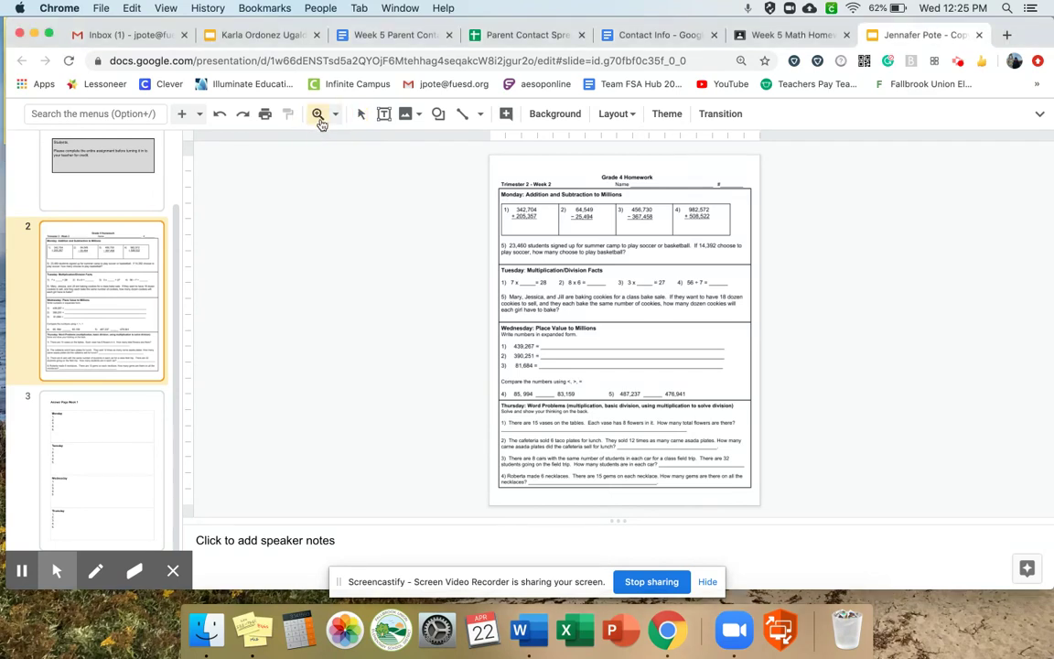
click(318, 115)
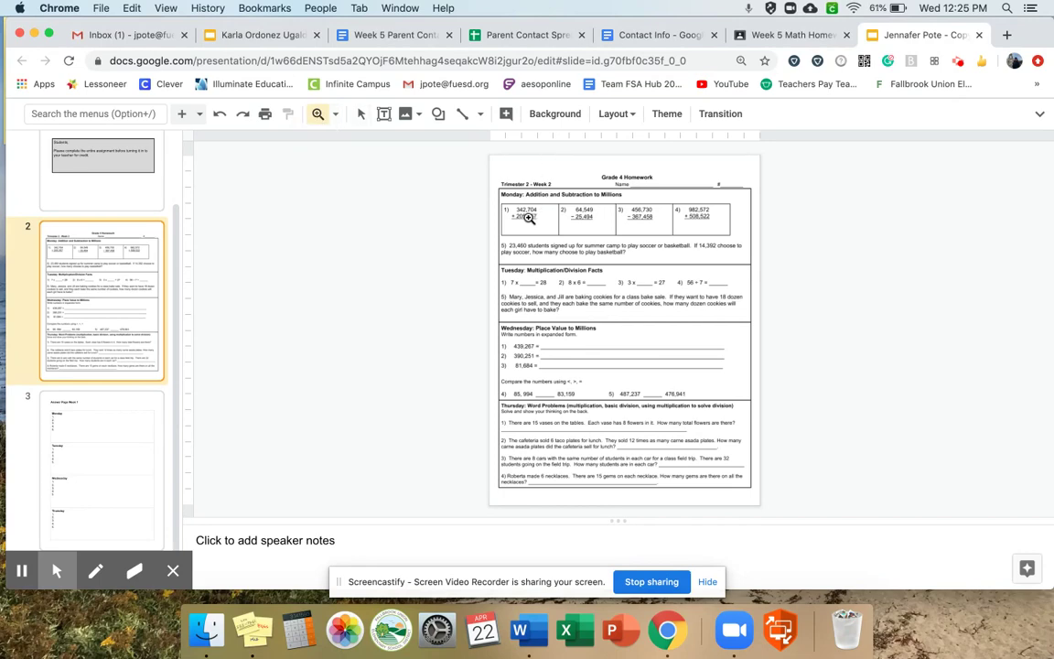
click(529, 219)
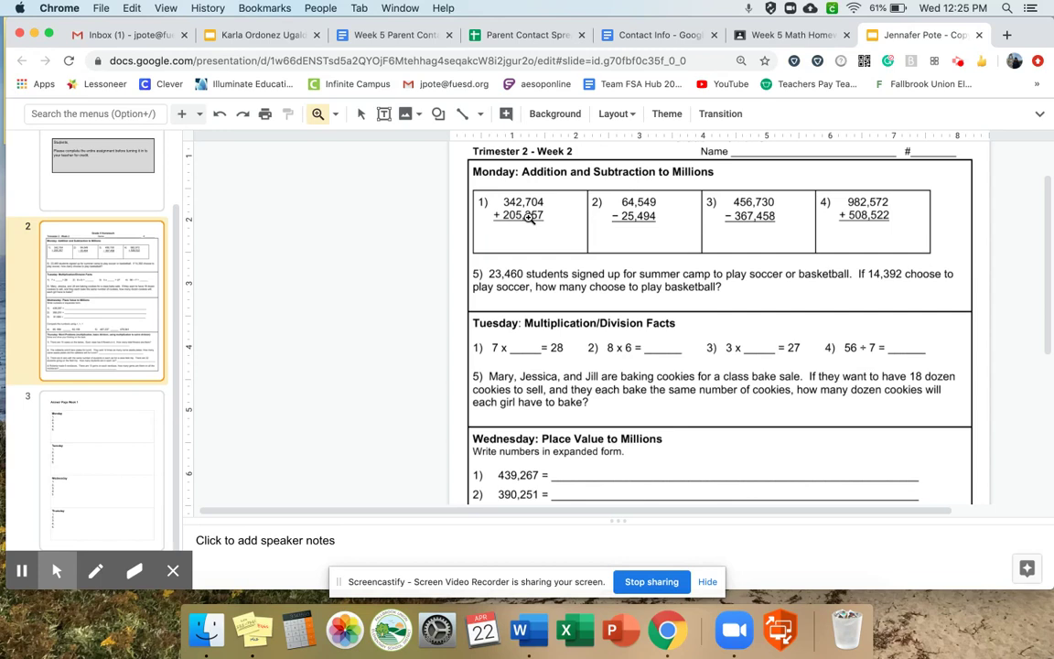
click(362, 117)
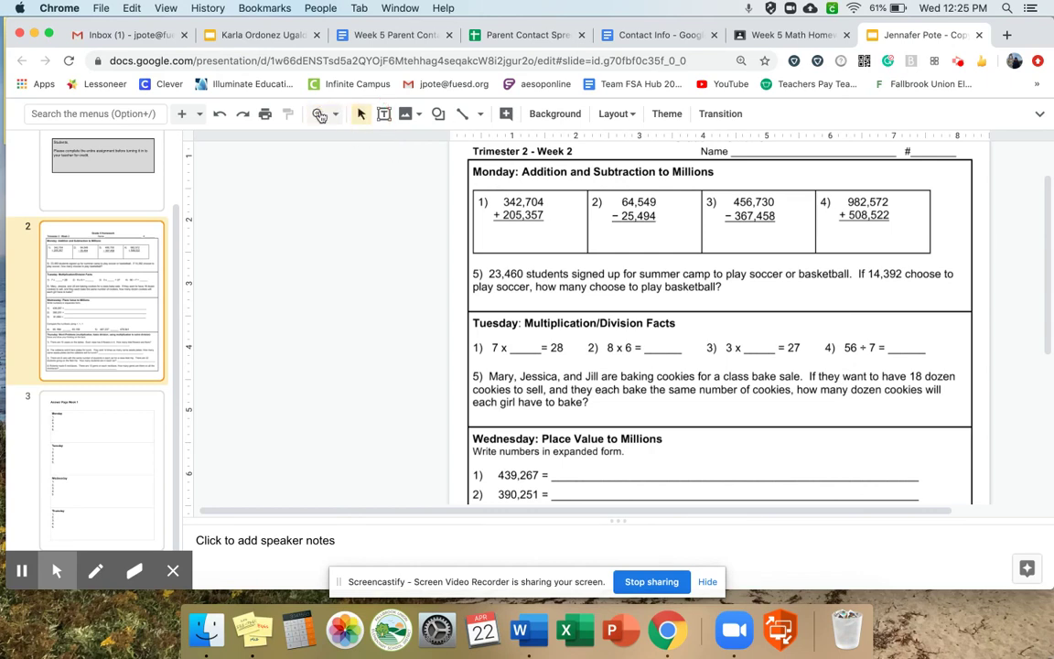
Zoom further into the worksheet and back out, ending in normal select mode.
click(320, 116)
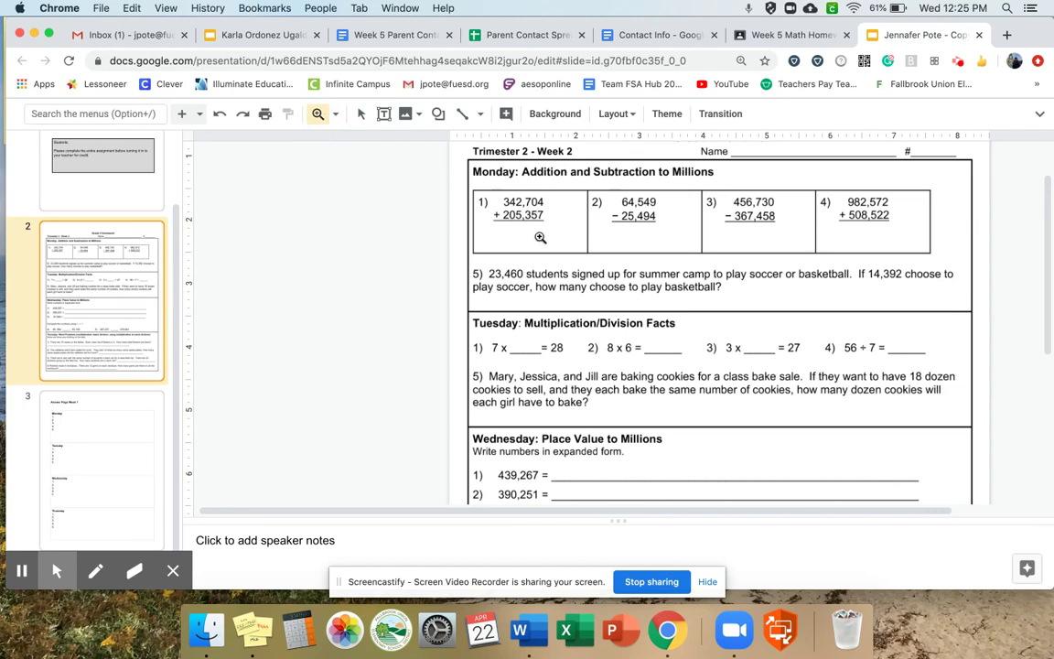
click(335, 115)
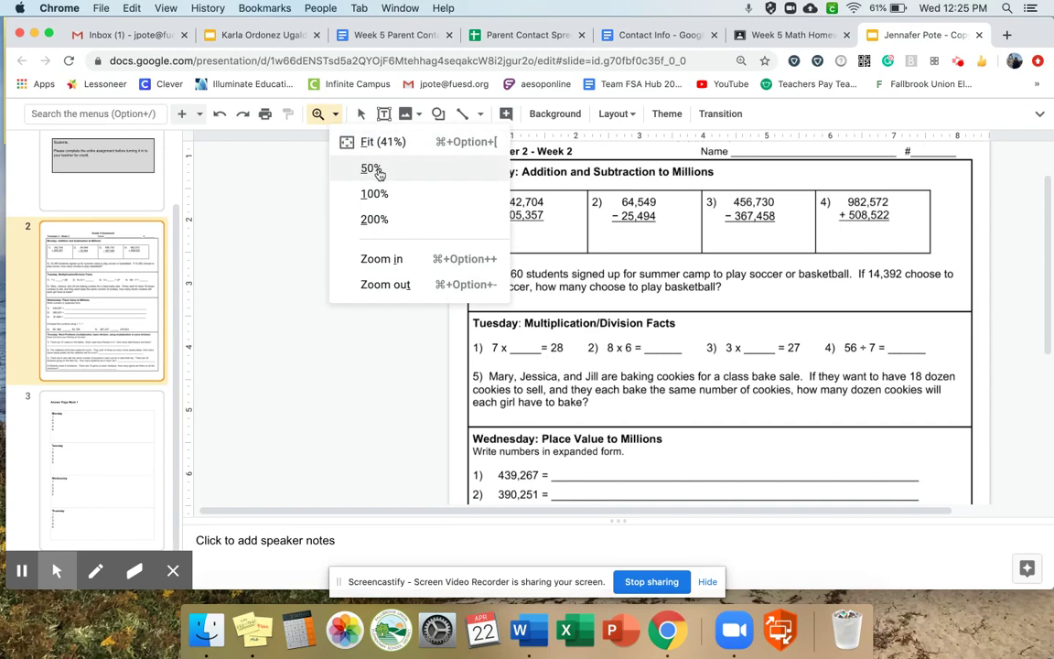
click(398, 263)
click(335, 114)
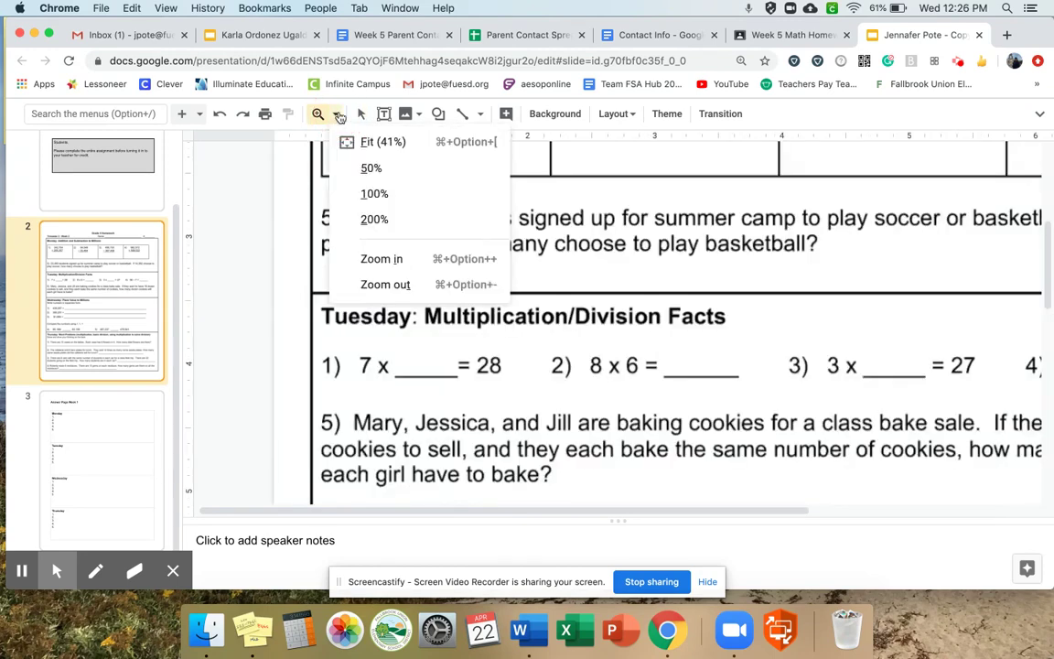
click(386, 284)
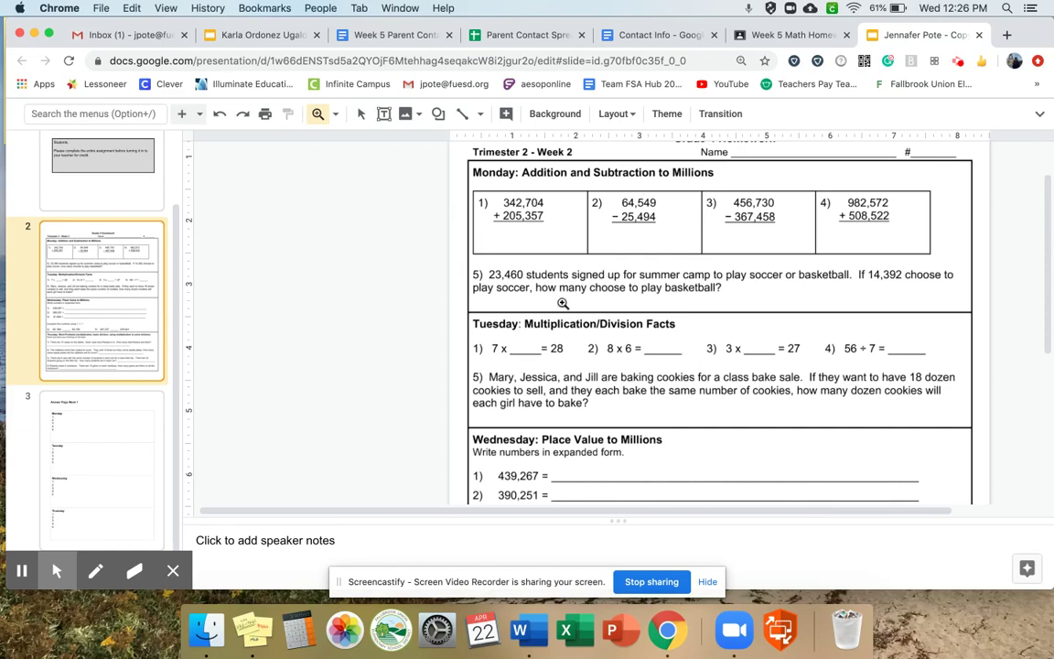
click(362, 117)
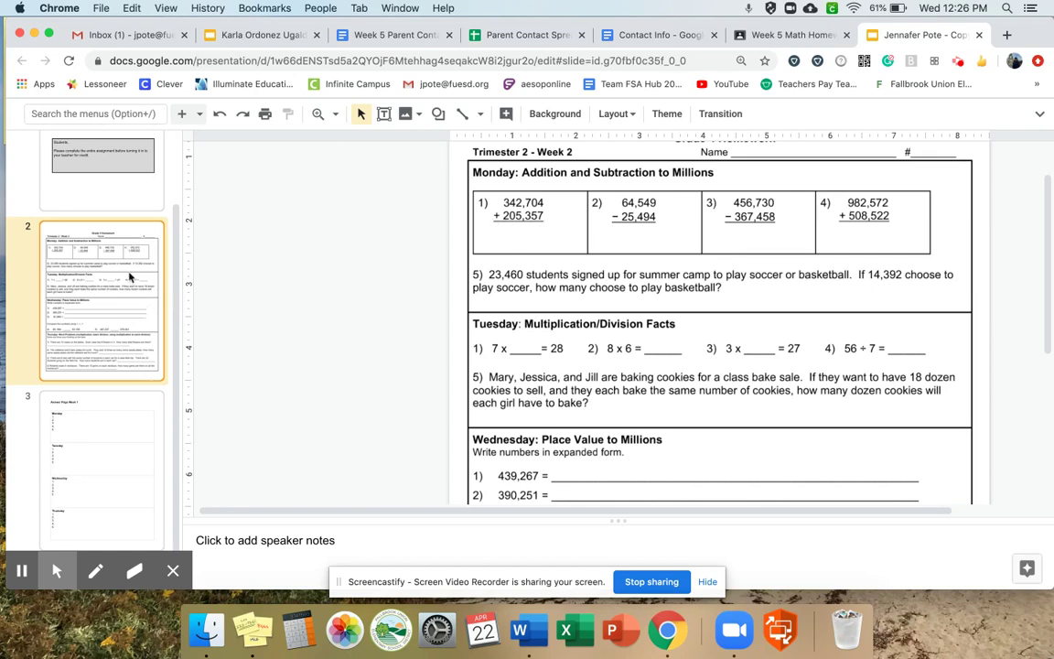
Enter 548,061 after Monday's item 1 on the Answer Page, then return to slide 2.
click(105, 419)
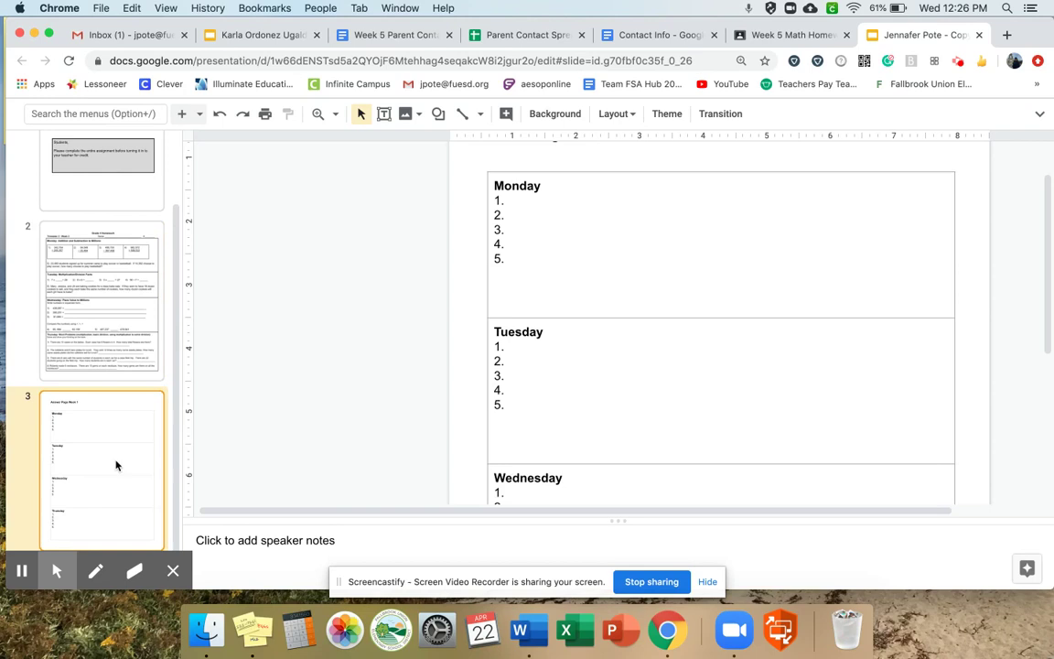
click(510, 200)
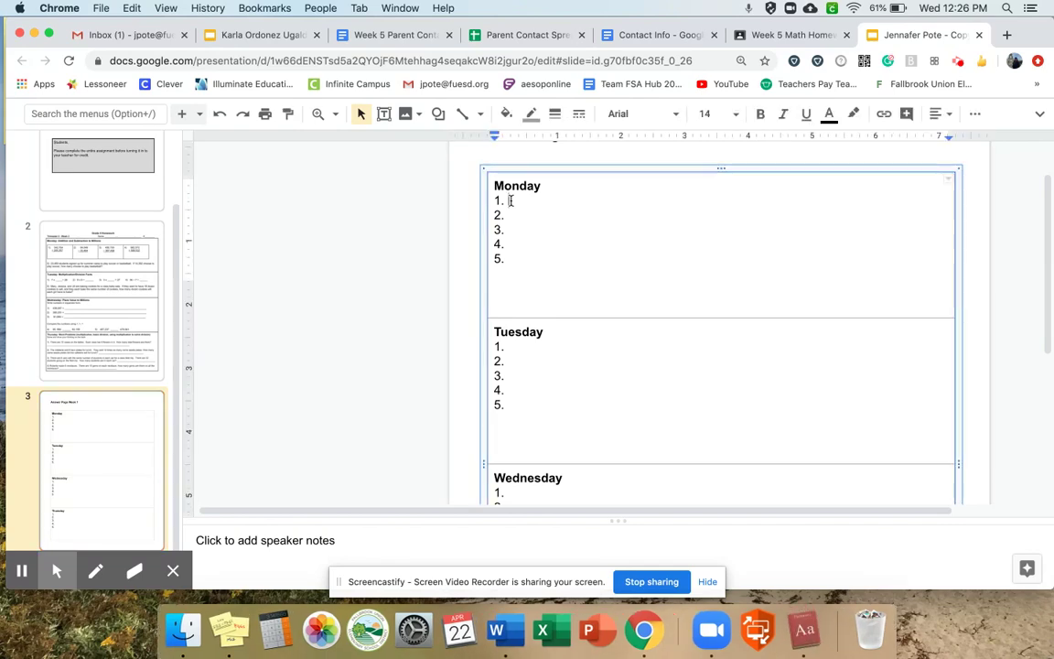
click(258, 22)
text(548)
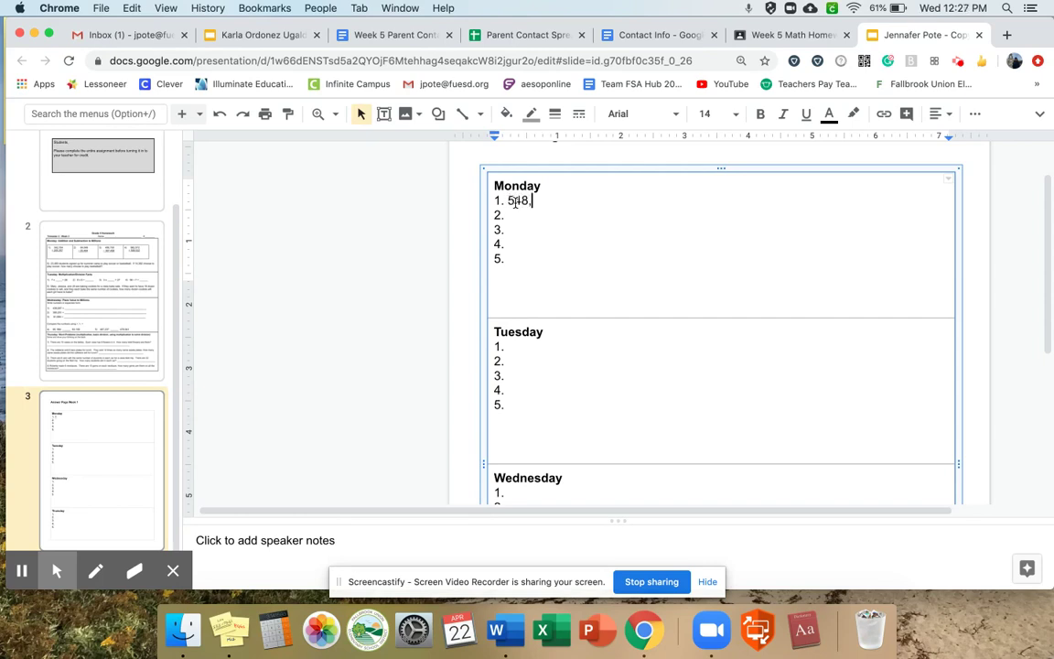
text(,061)
click(108, 305)
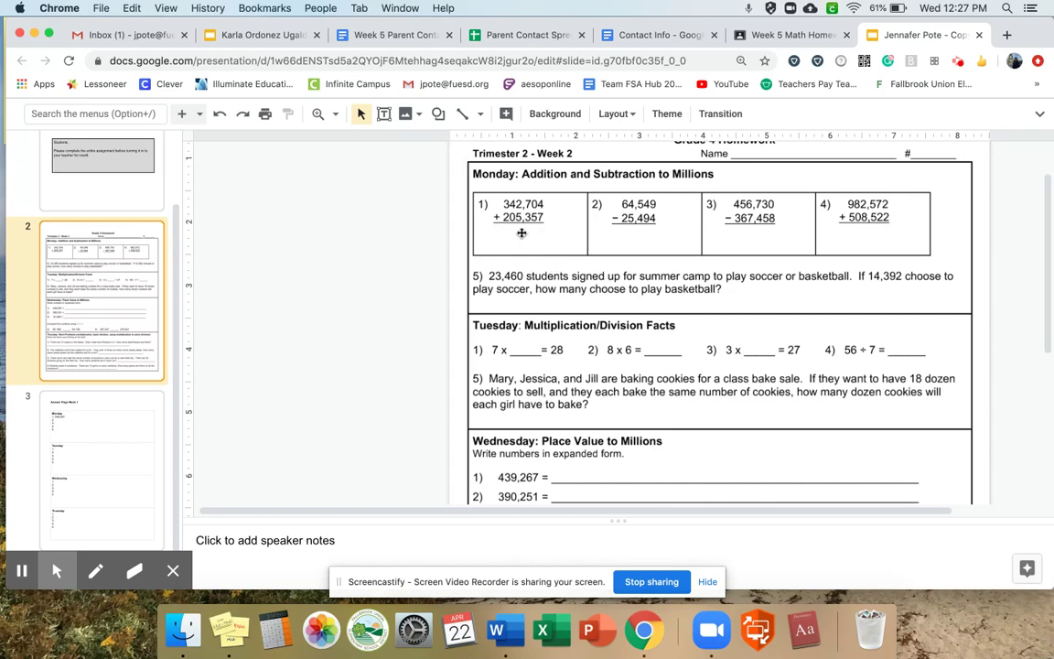
click(135, 412)
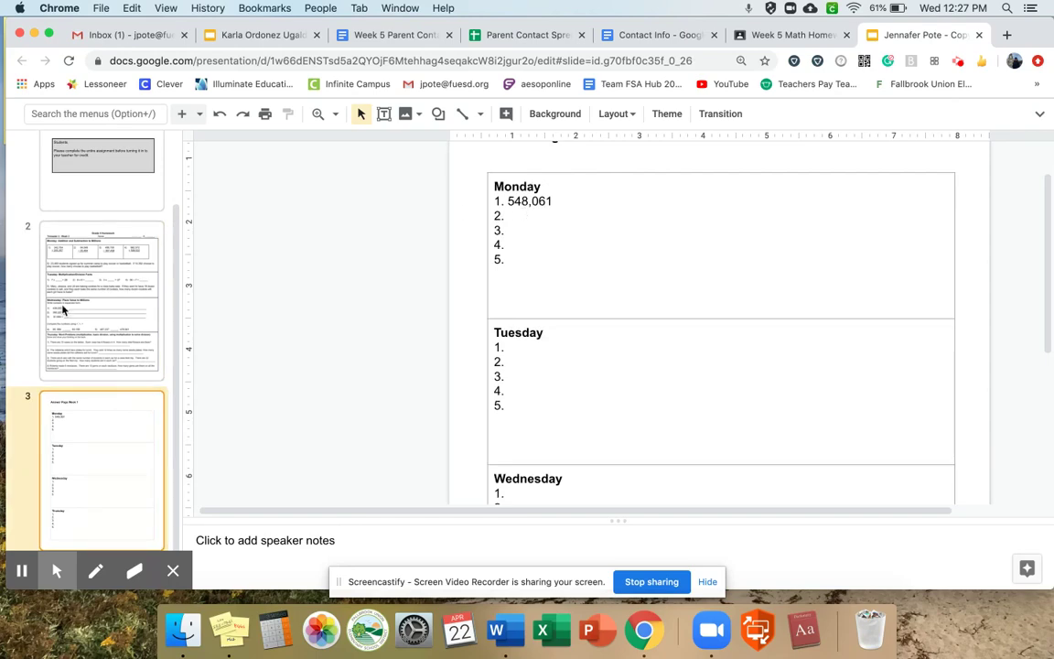
click(71, 275)
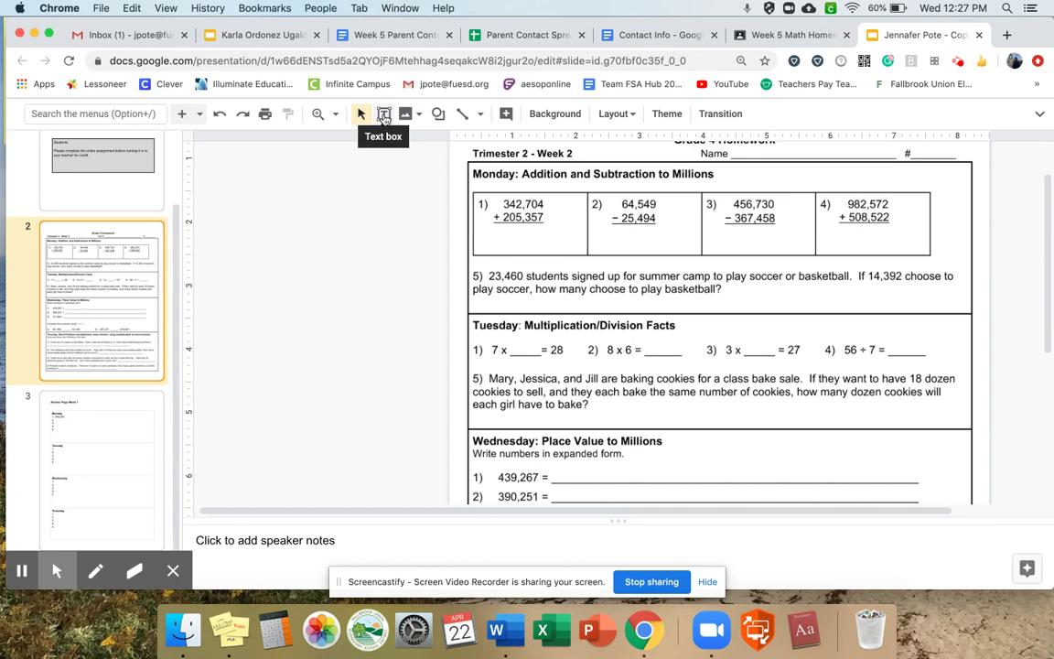
Add a 548,061 text box directly under Monday's problem 1 (342,704 + 205,357).
click(385, 118)
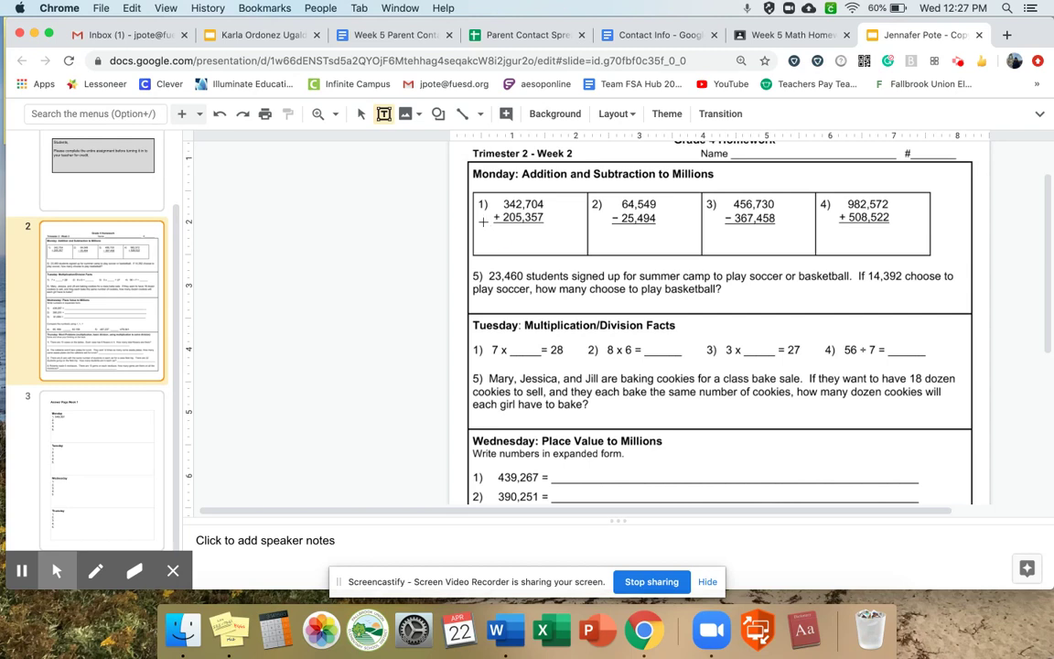
drag(485, 226, 563, 242)
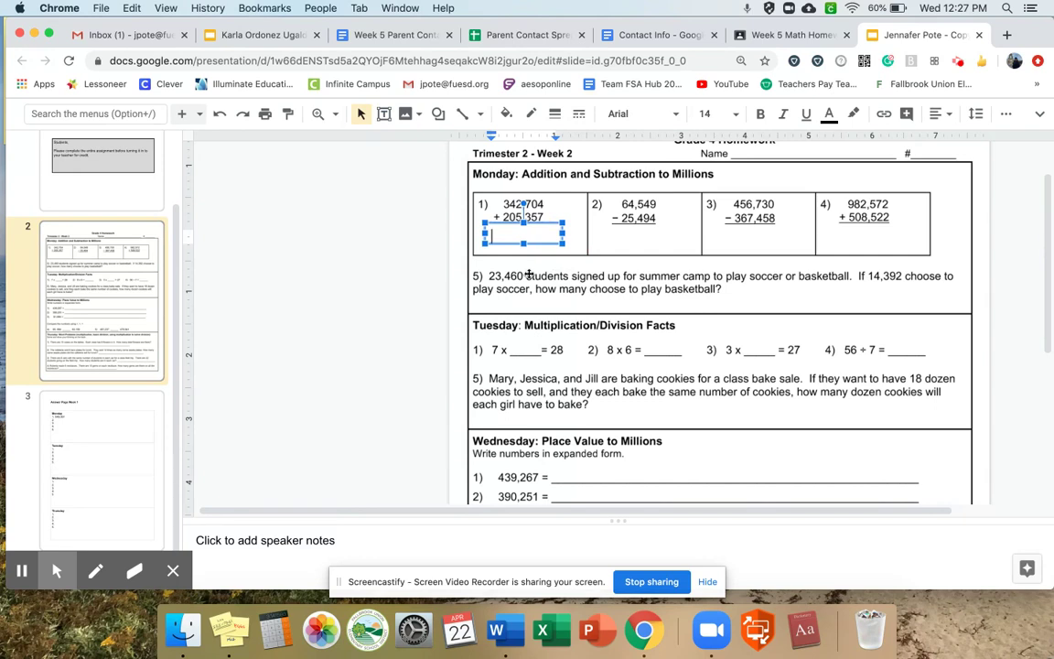
text(548,06)
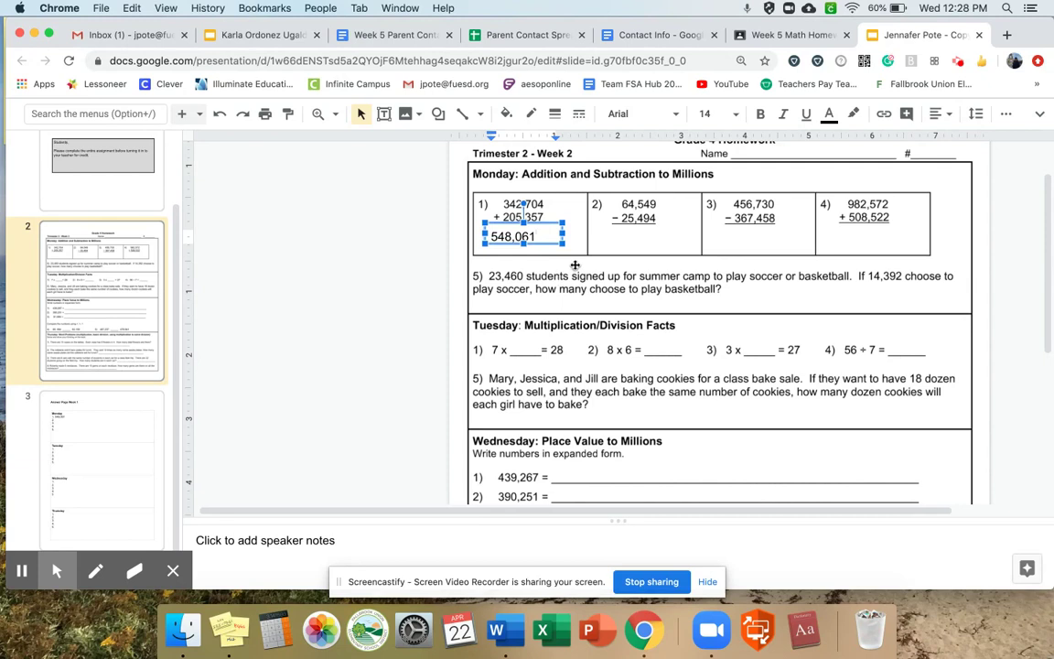
text(1)
click(584, 262)
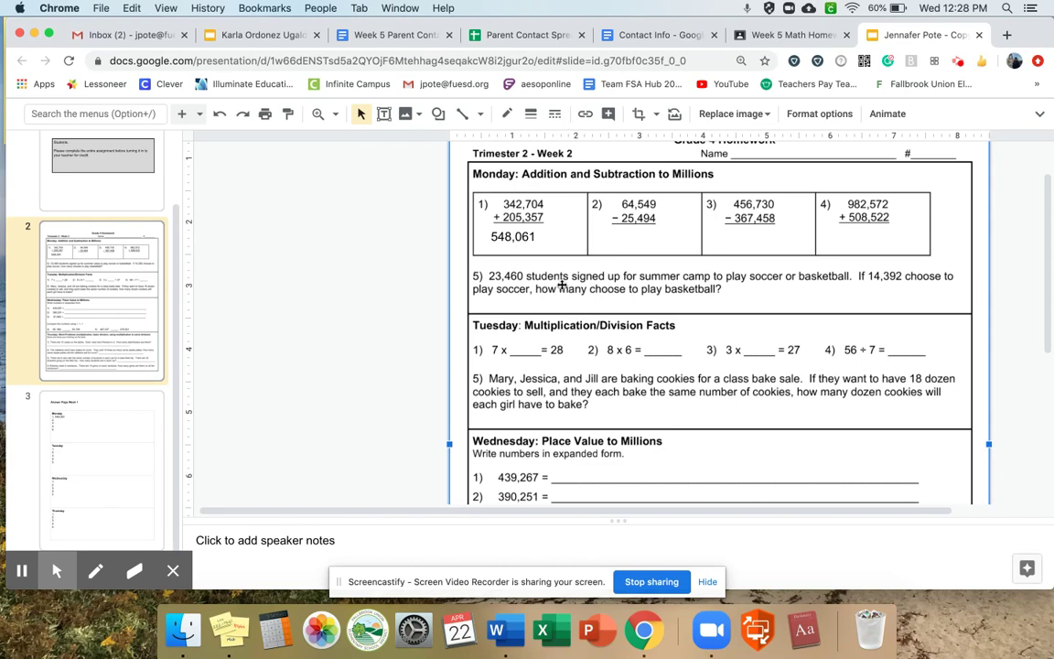
click(521, 237)
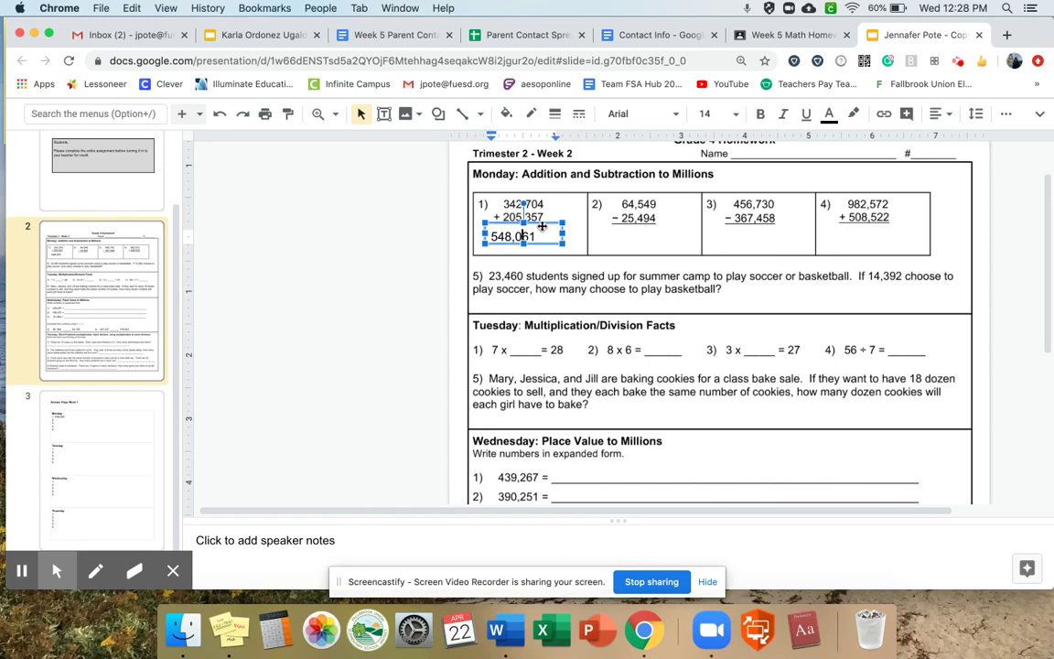
click(542, 225)
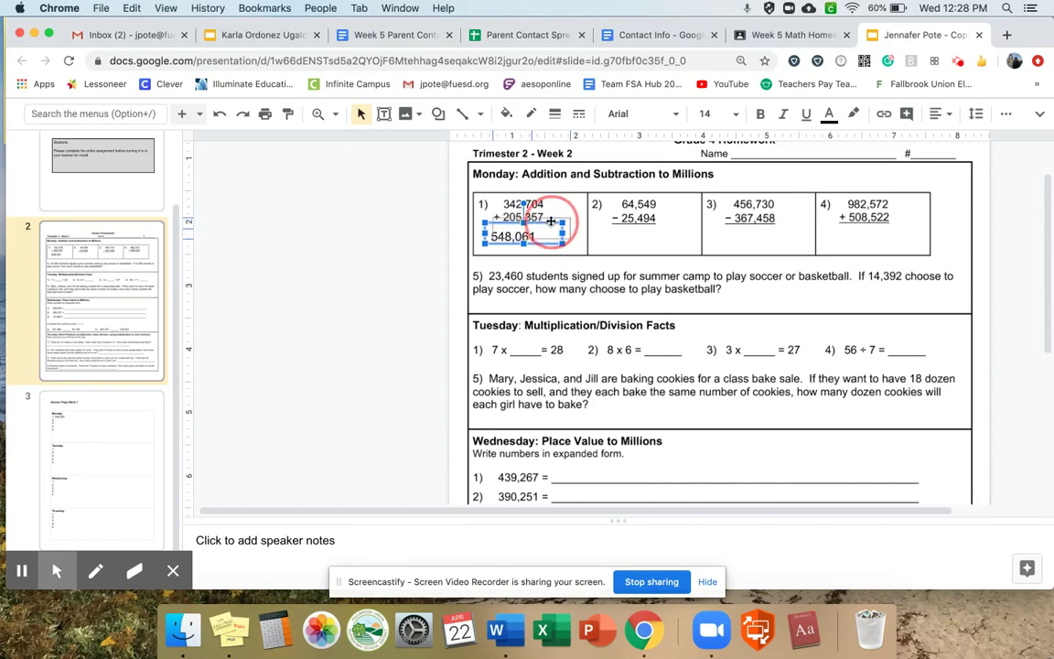
drag(551, 221, 553, 225)
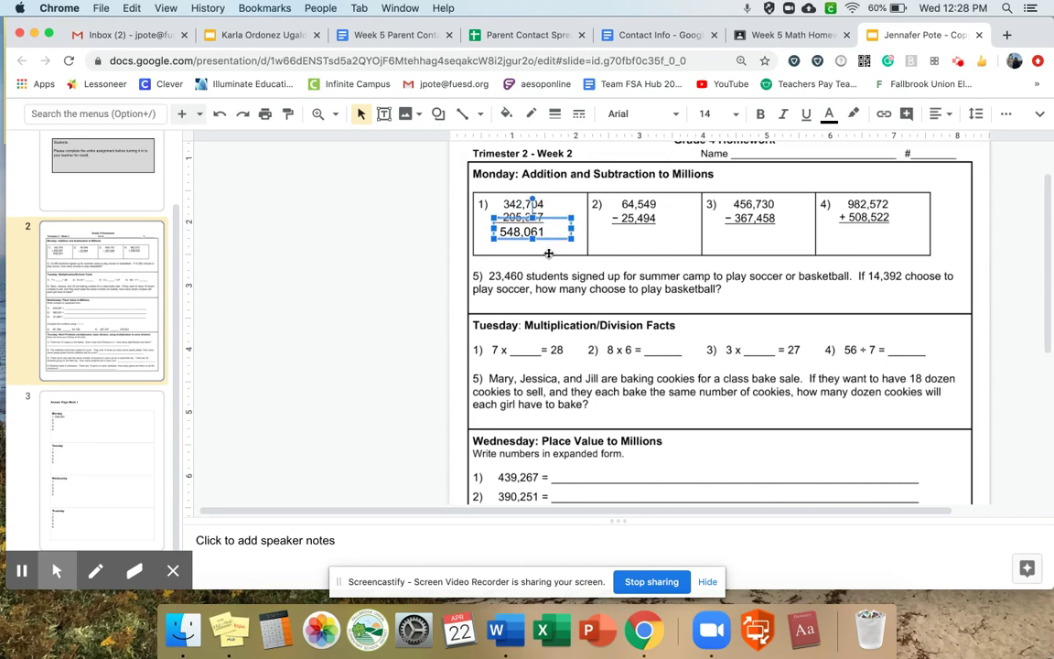
click(568, 293)
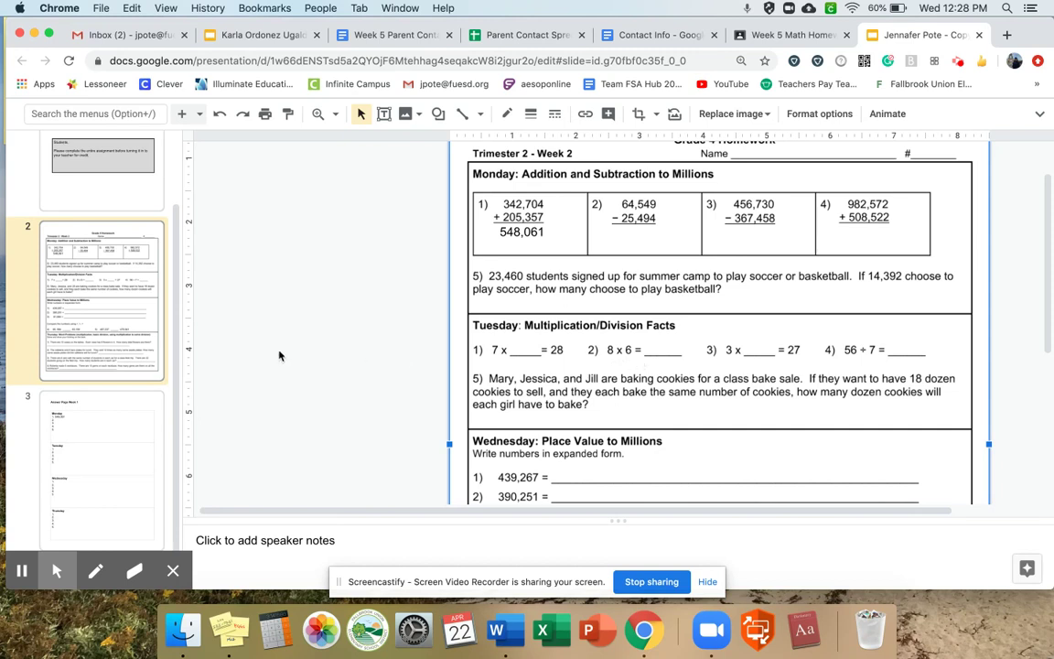
Enter 48 after Tuesday's item 2 on the Answer Page, then return to slide 2.
click(135, 445)
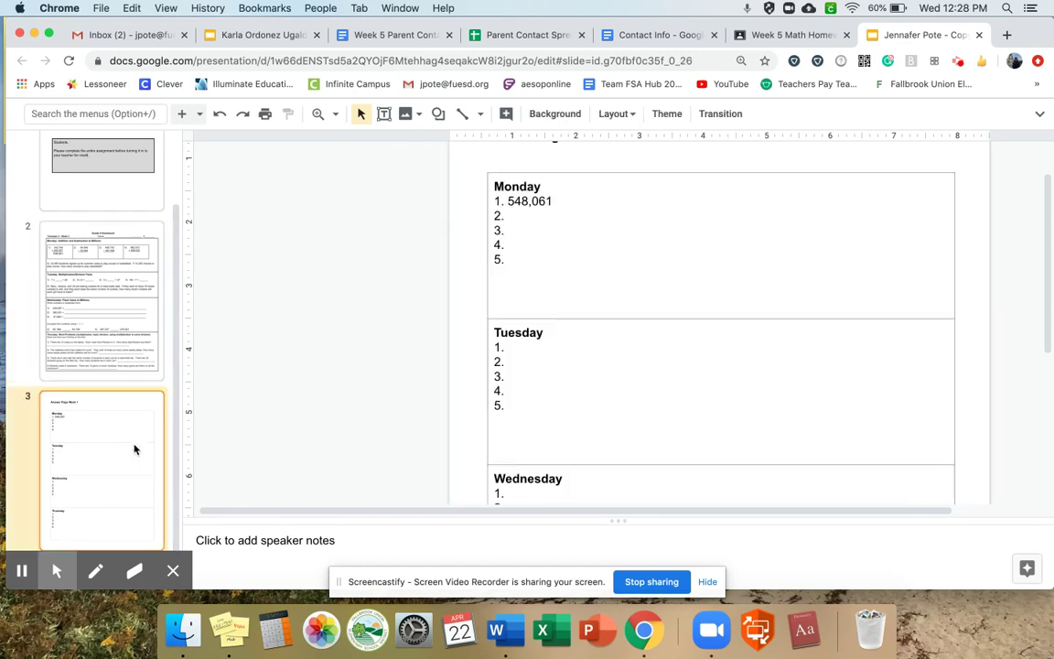
click(511, 364)
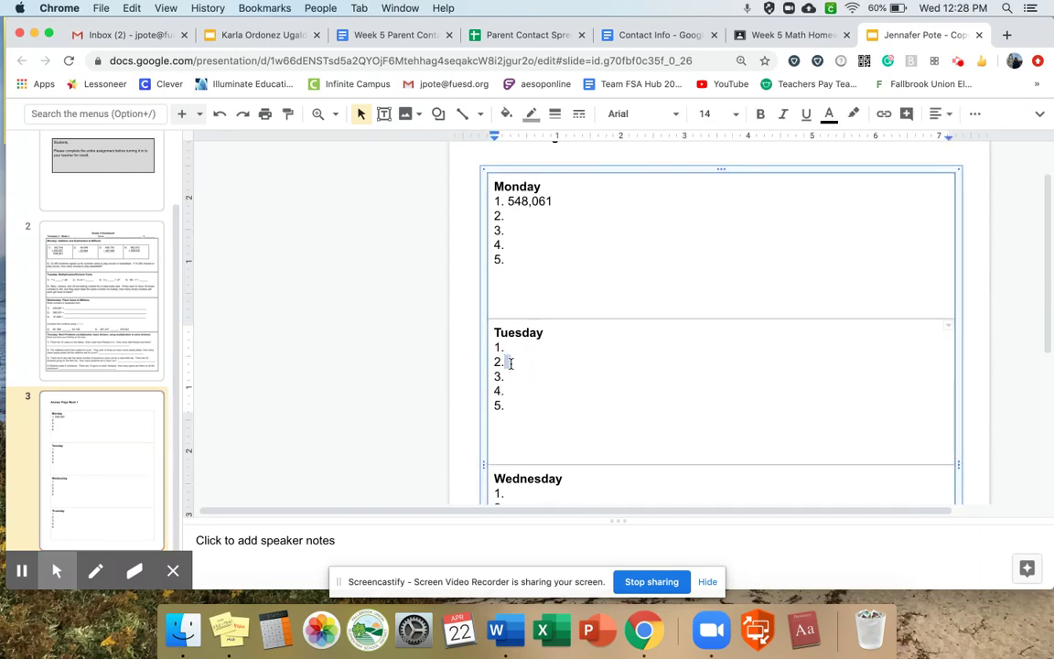
click(518, 360)
text(38)
click(113, 292)
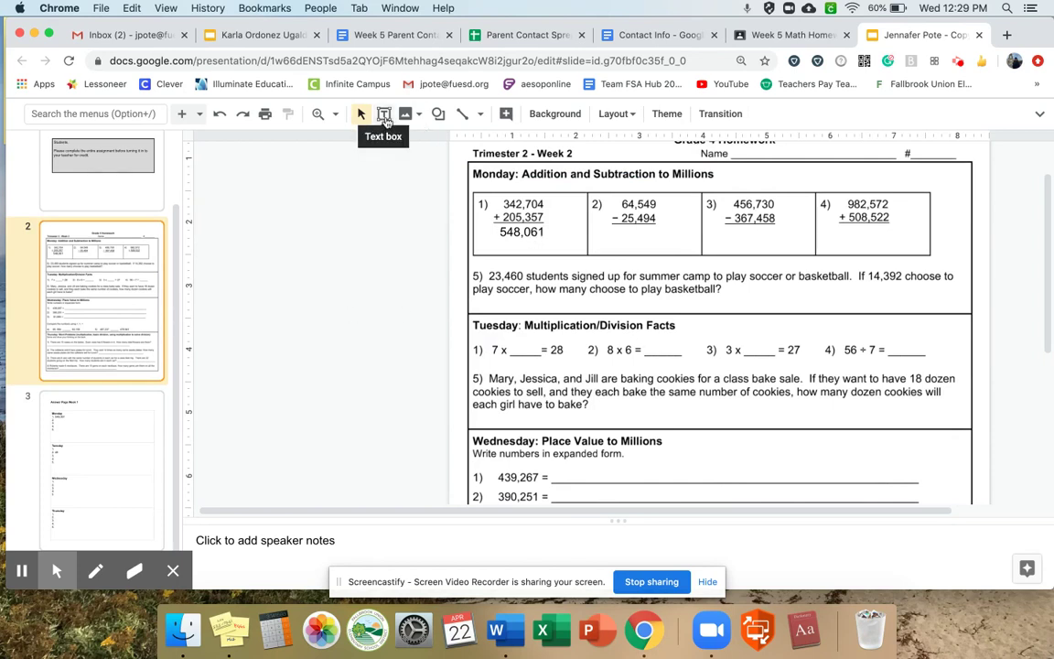
Add a 48 text box on the blank after Tuesday's problem 2 (8 x 6 =).
click(385, 116)
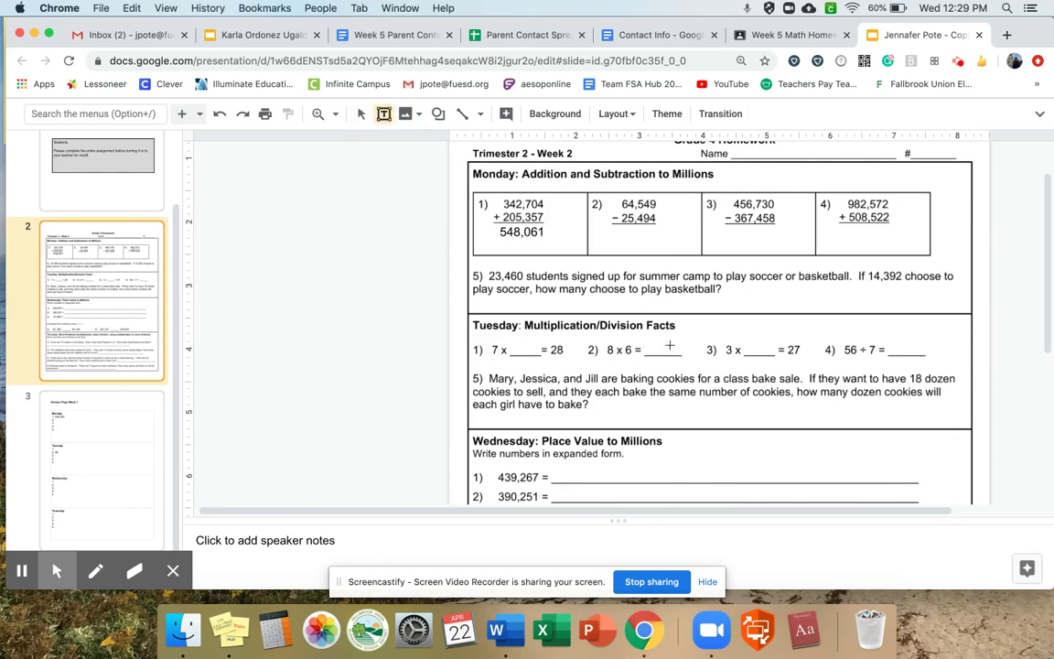
click(646, 341)
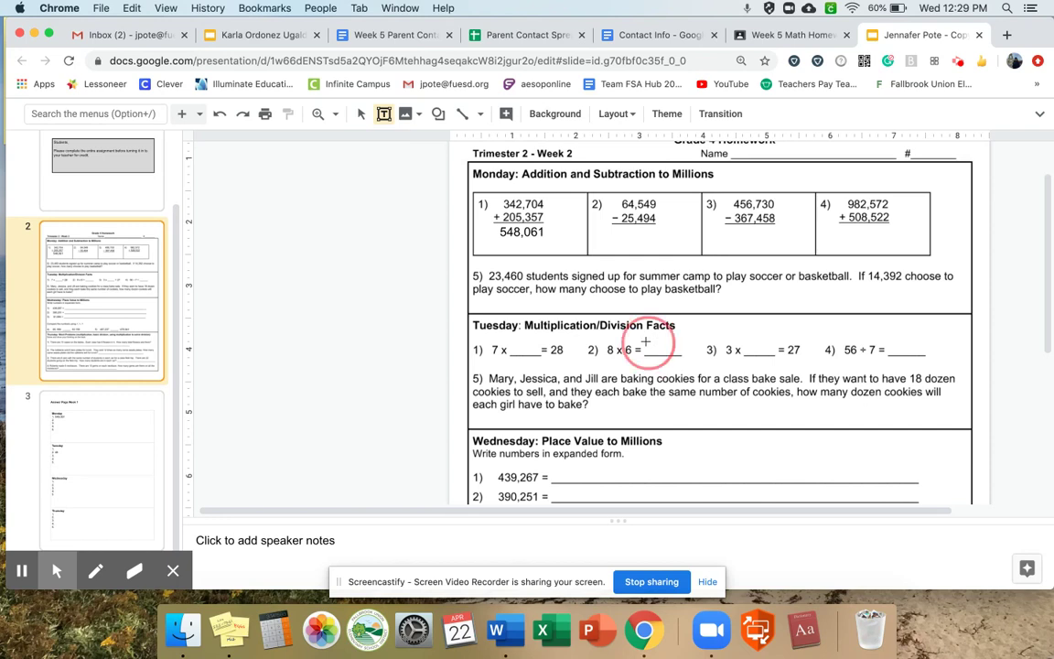
drag(646, 341, 688, 356)
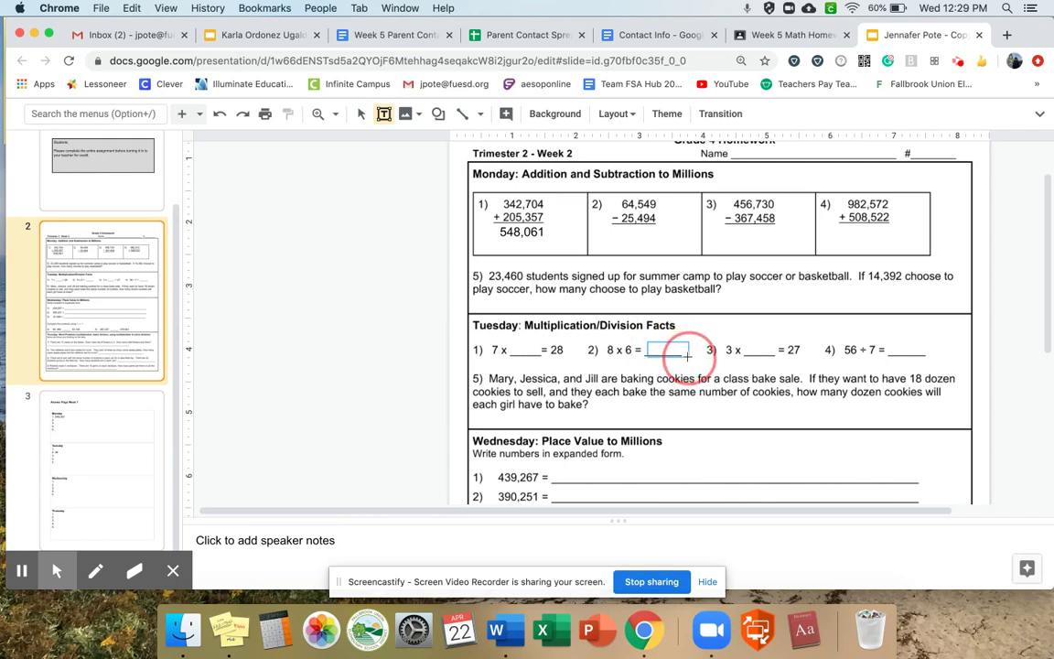
drag(688, 356, 688, 358)
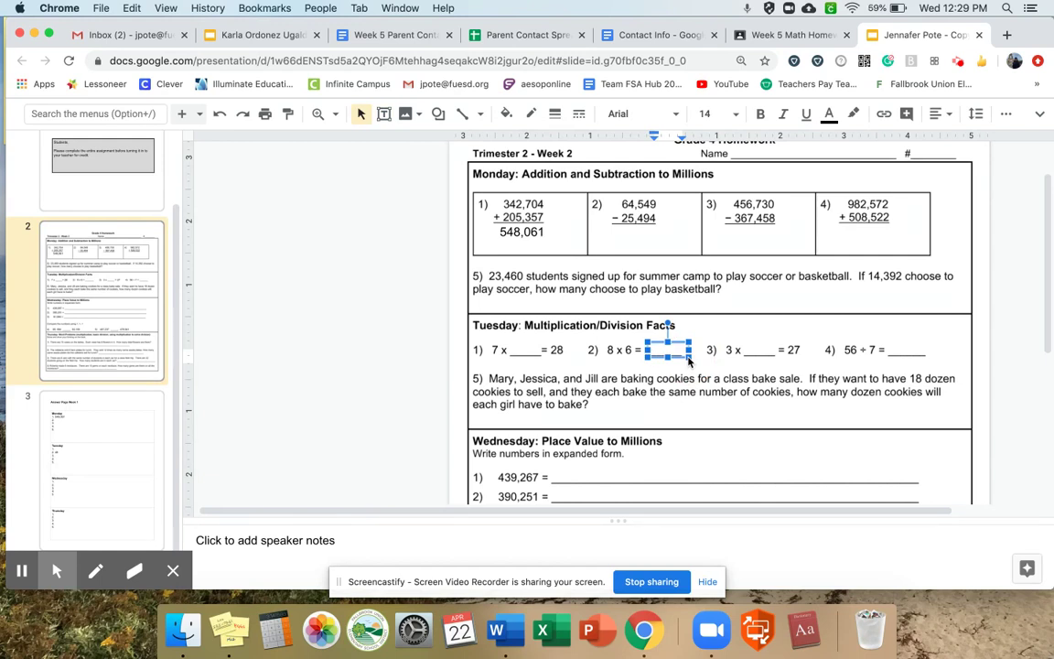
text(48)
click(740, 363)
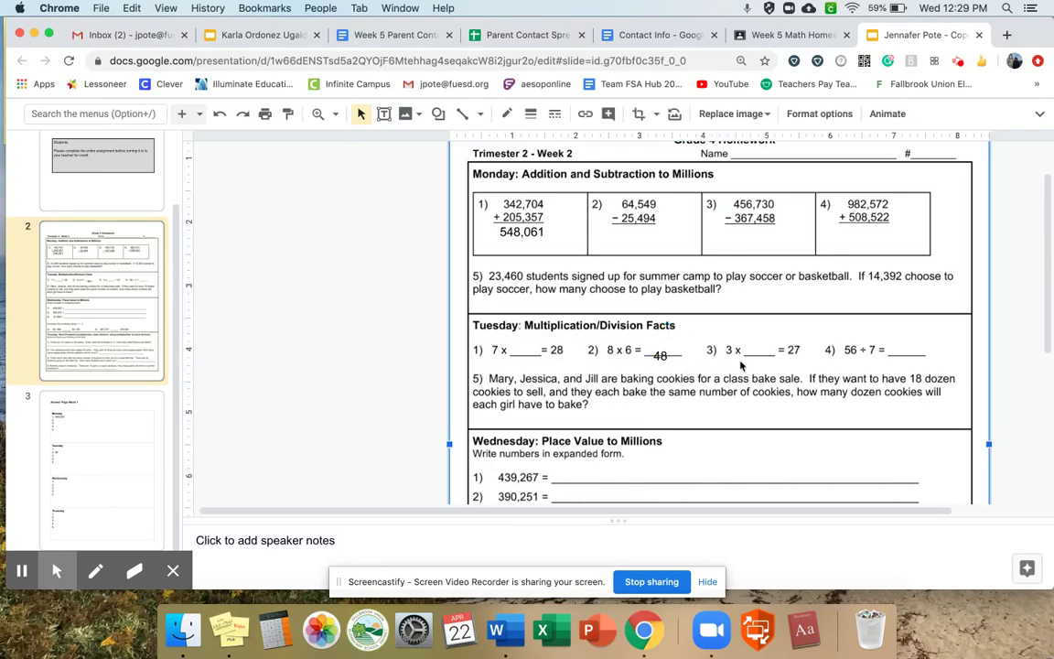
click(660, 356)
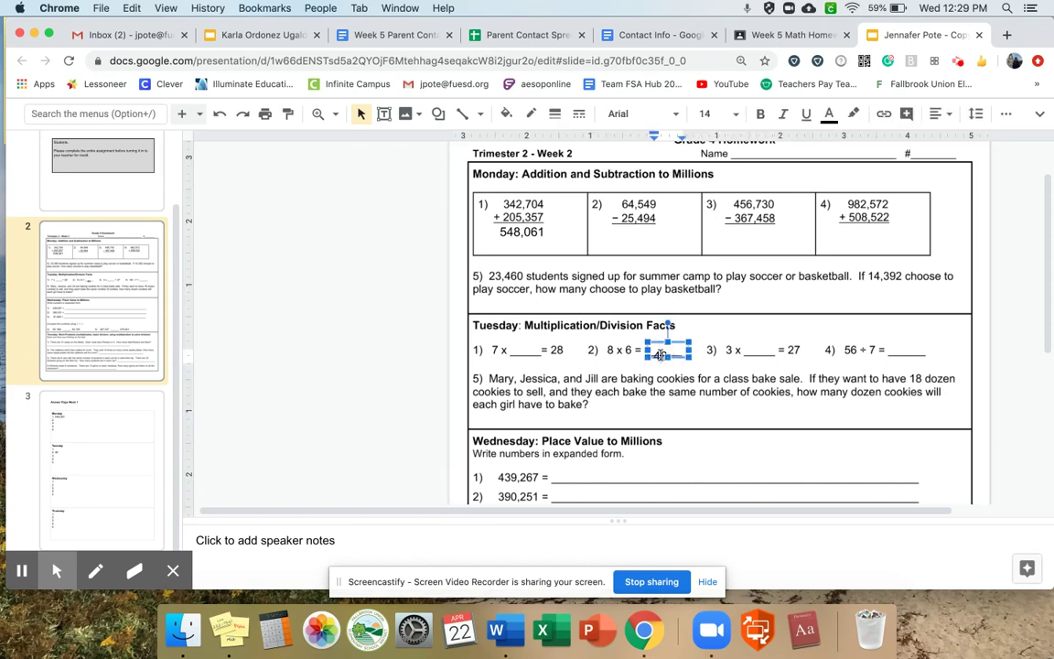
click(677, 342)
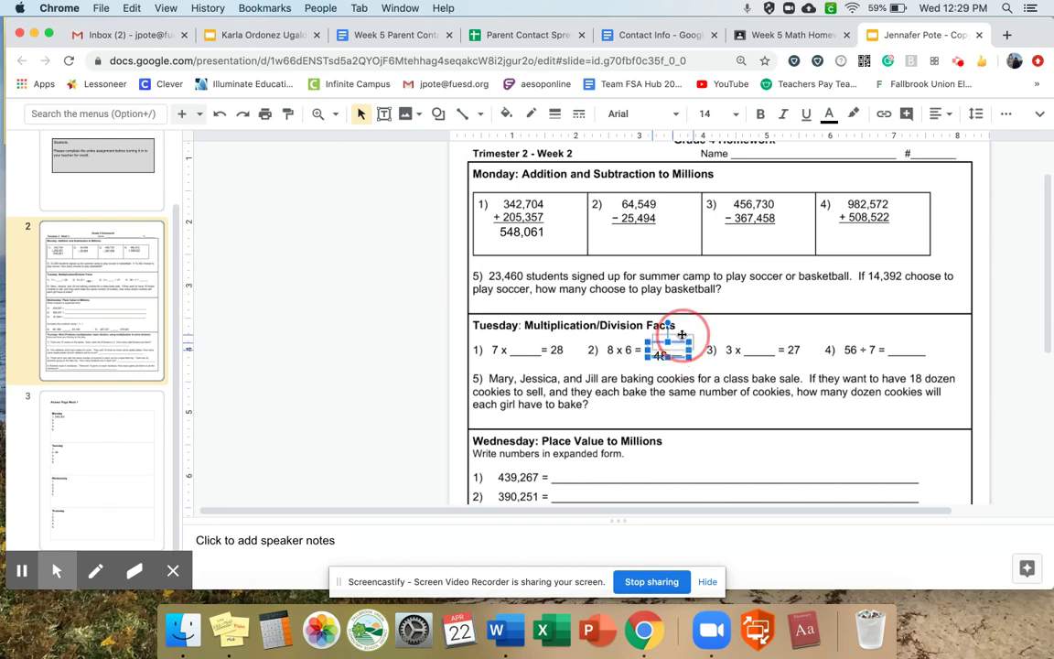
drag(682, 335, 683, 340)
click(738, 370)
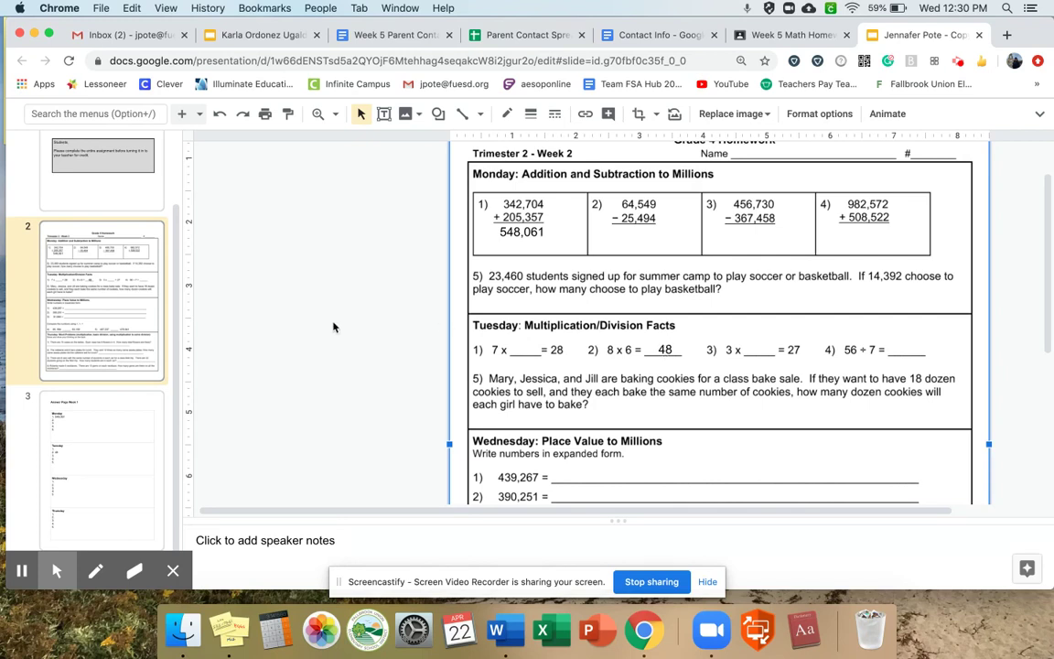
click(97, 404)
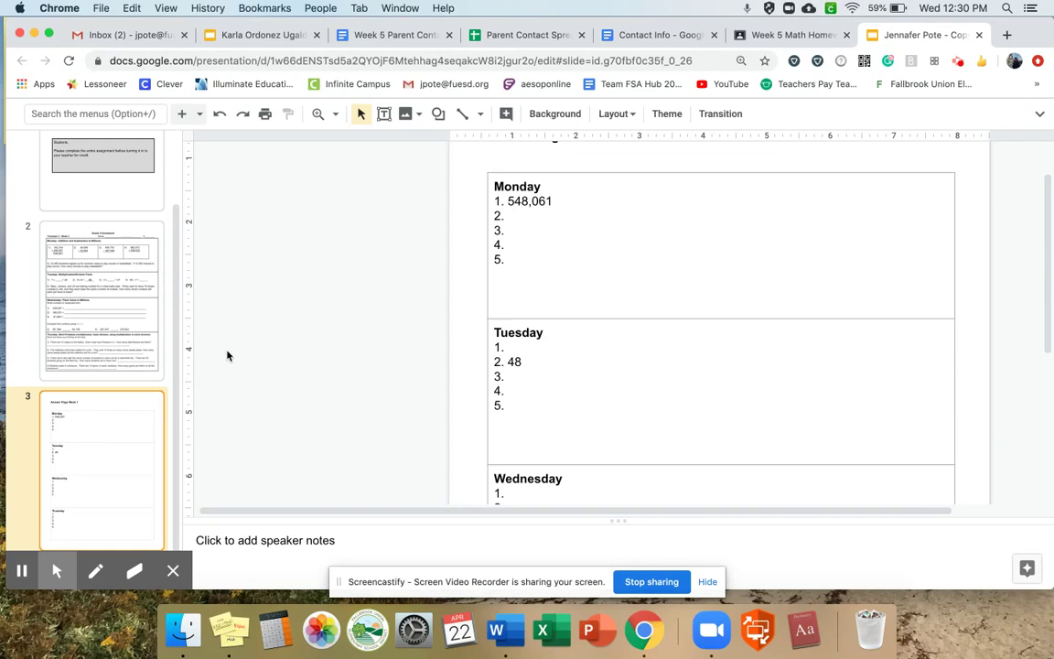
click(516, 256)
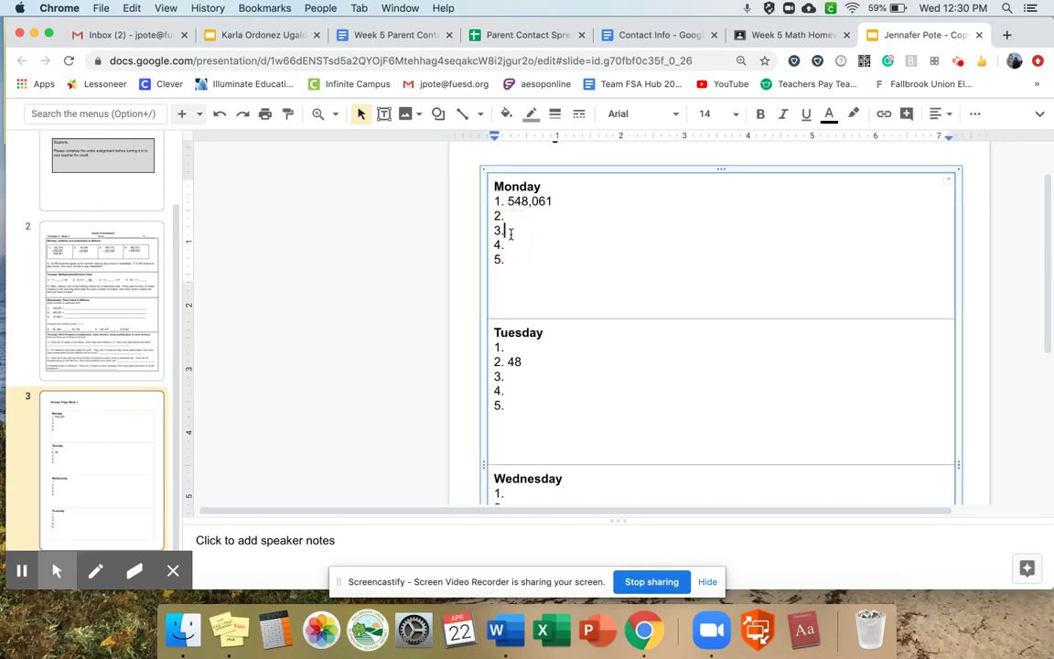
scroll(553, 416, down, 2)
scroll(527, 433, up, 3)
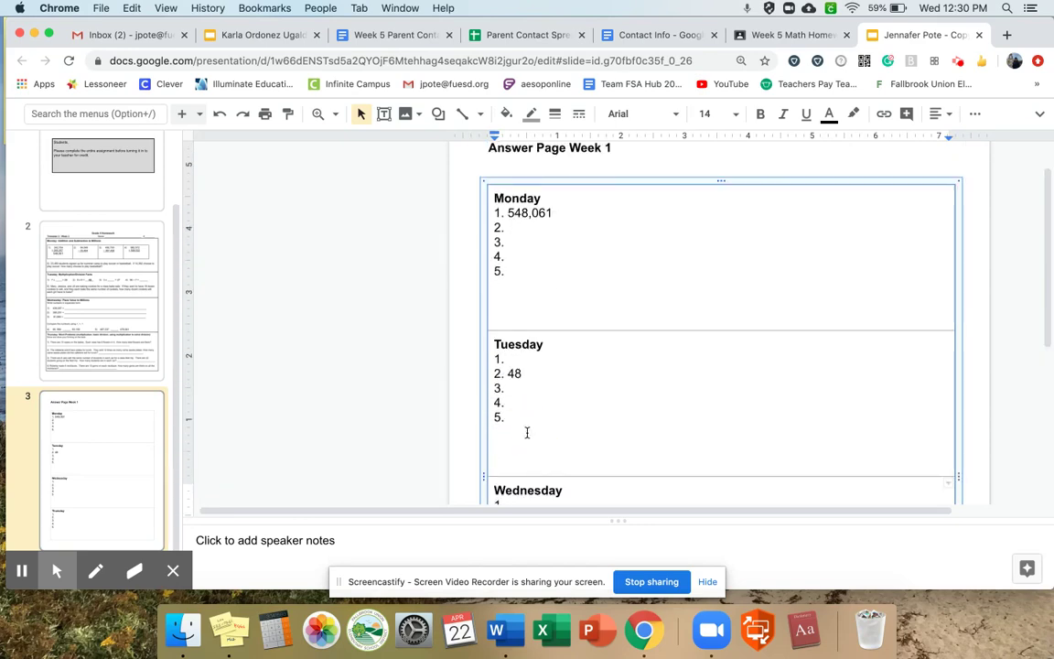
click(514, 403)
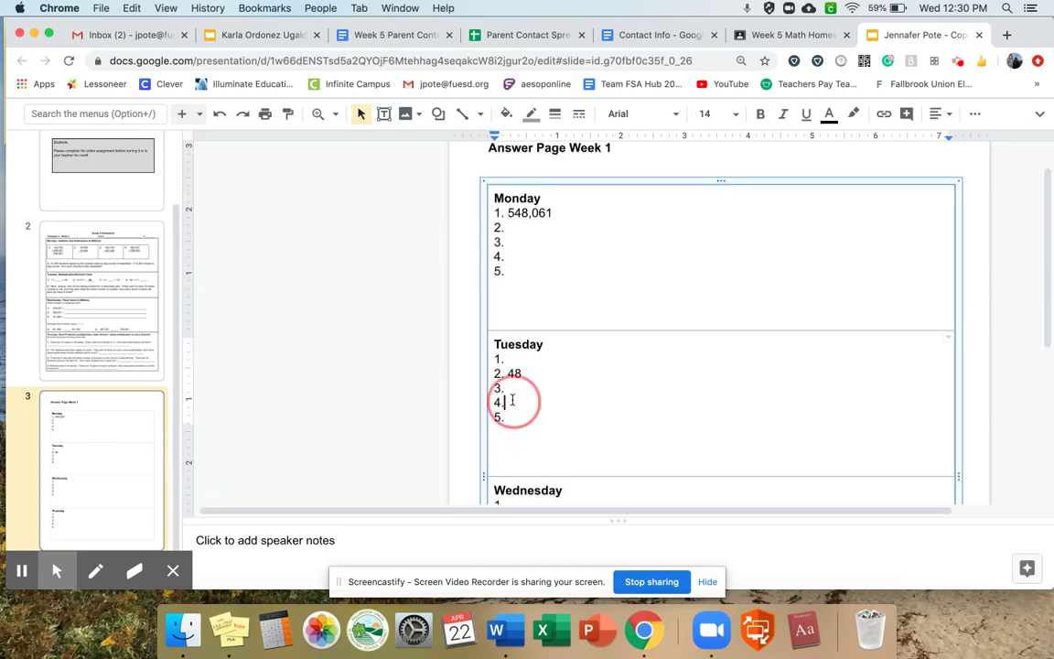
click(127, 308)
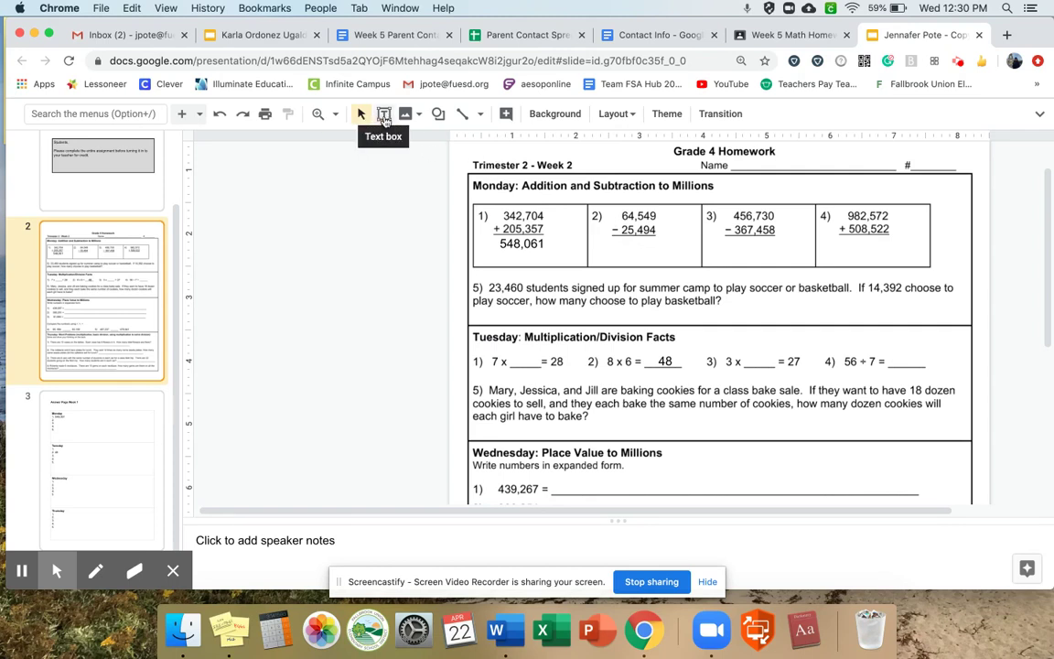
Draw an empty answer box under Monday's problem 2 (64,549 − 25,494) and close the slides tab.
click(383, 117)
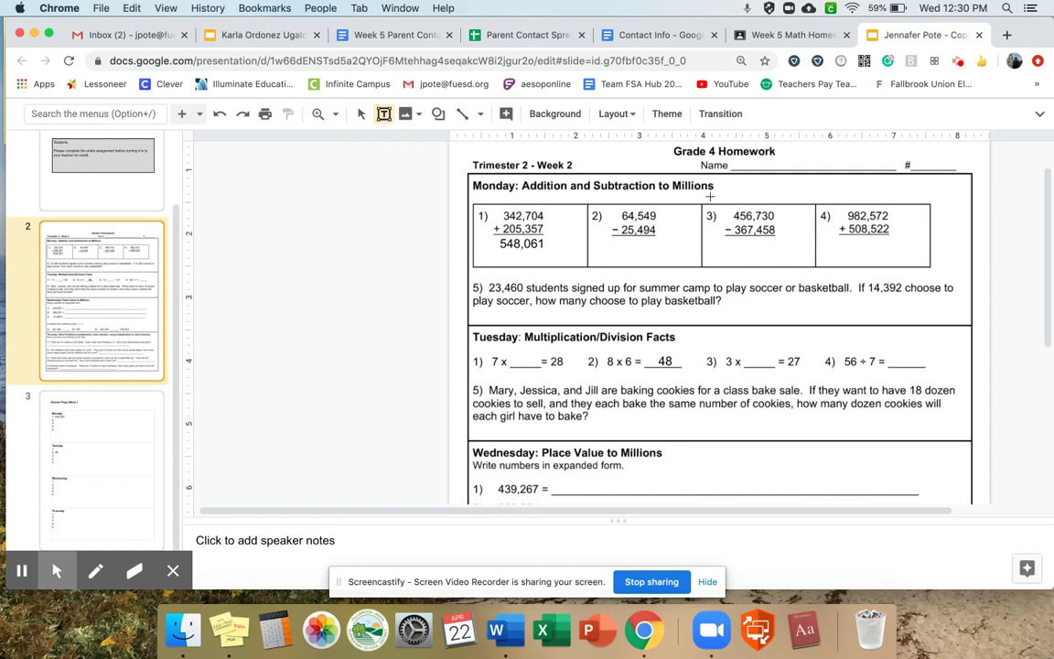
click(607, 237)
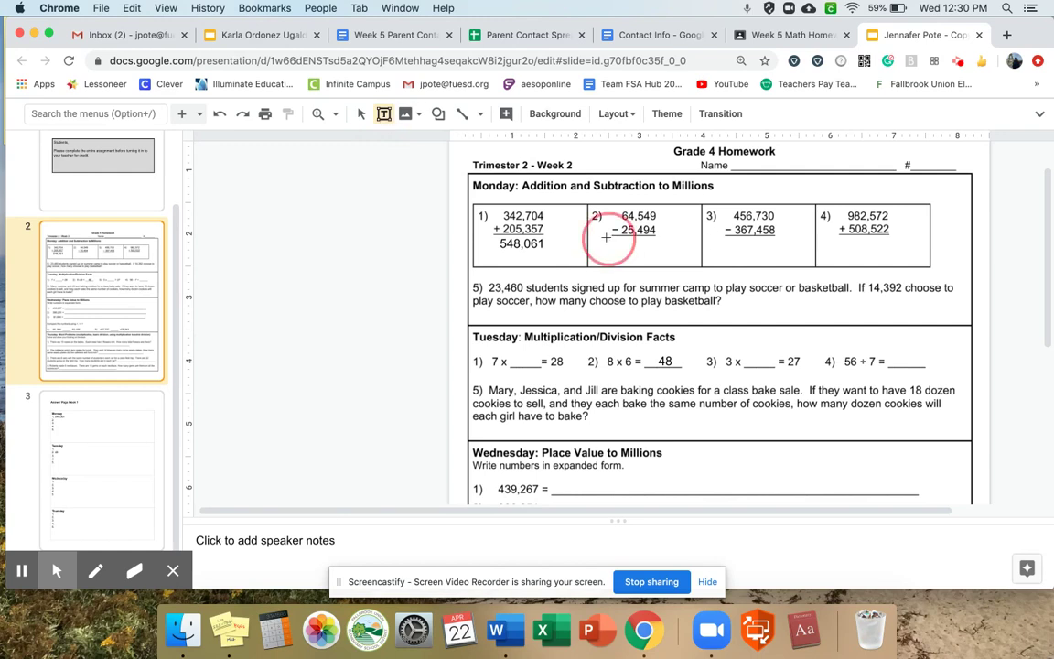
drag(607, 237, 686, 260)
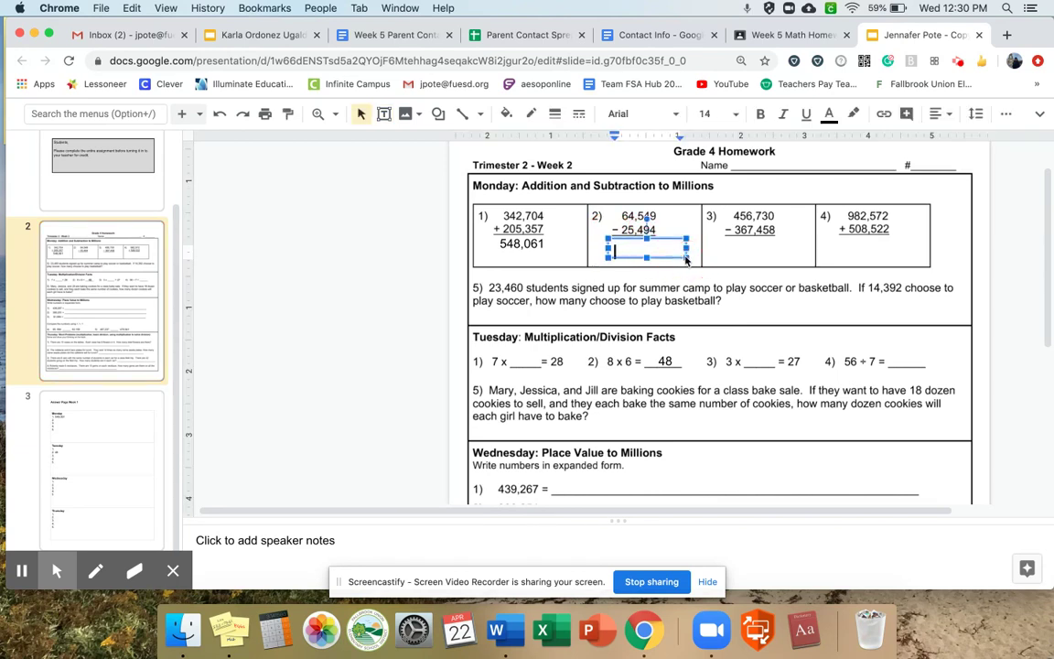
scroll(424, 255, up, 2)
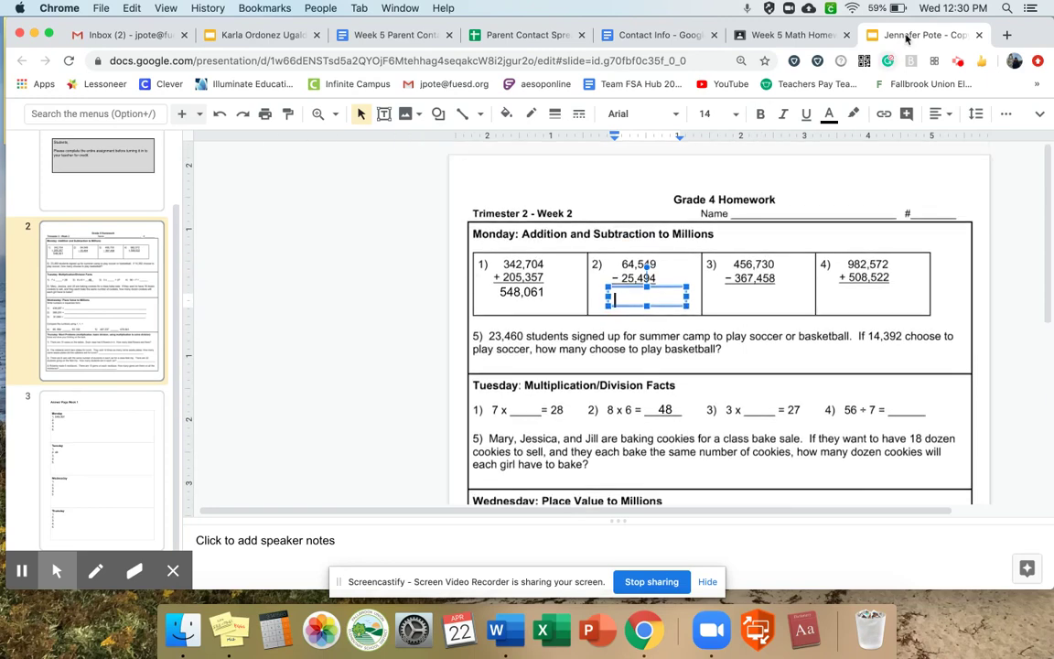
click(979, 35)
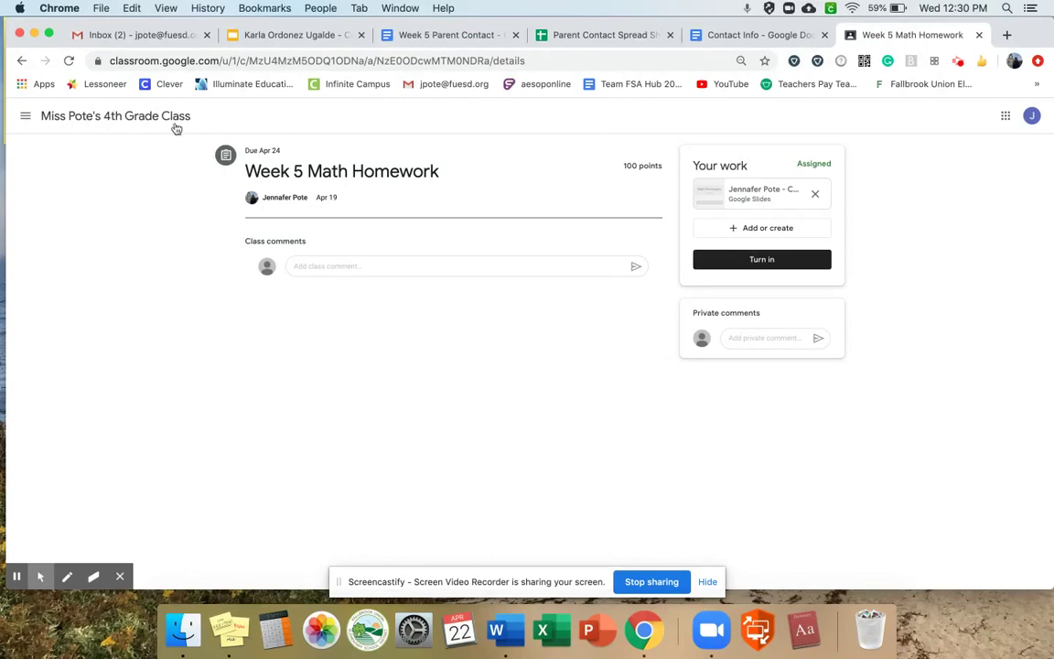
Open the Week 5 ELD Assignments slides from the class's upcoming work list.
click(173, 119)
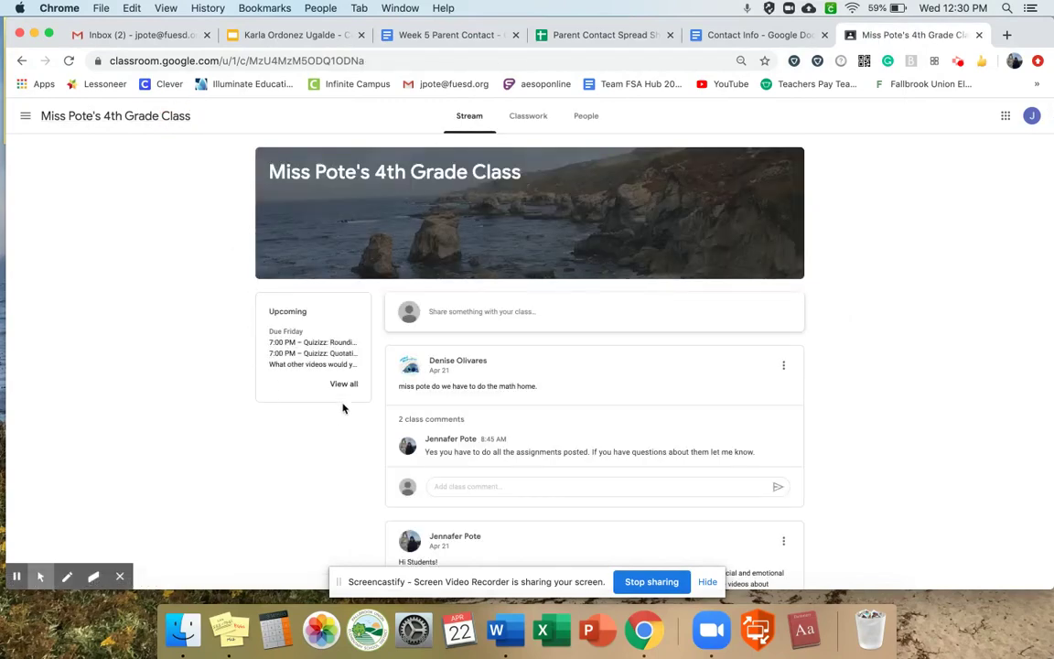
click(344, 384)
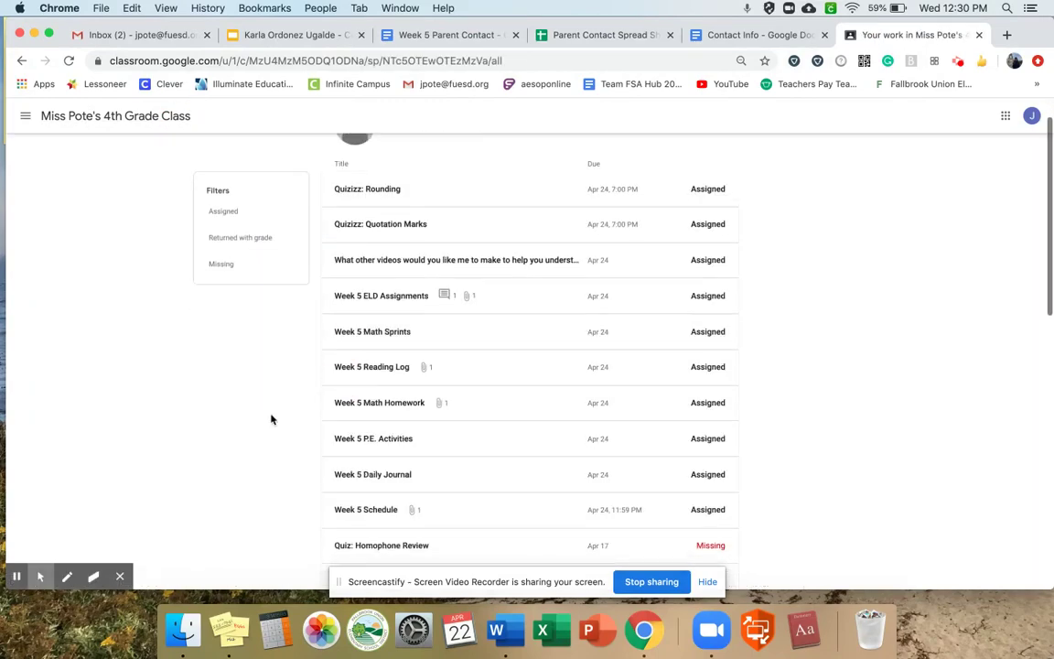
scroll(272, 419, down, 5)
scroll(271, 419, down, 2)
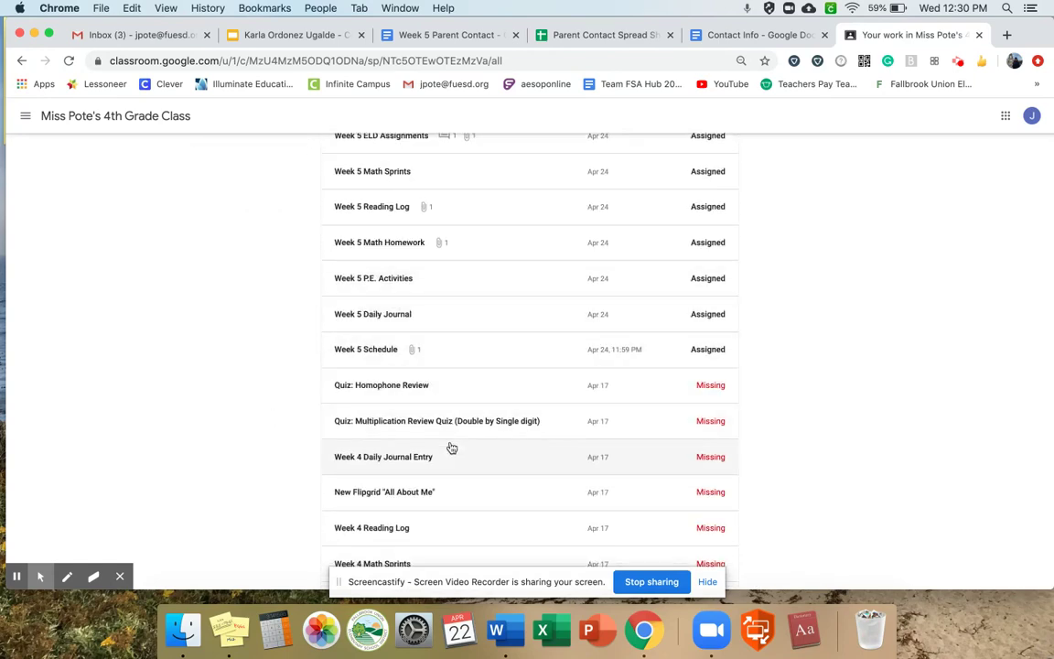
scroll(451, 442, up, 4)
scroll(451, 442, up, 2)
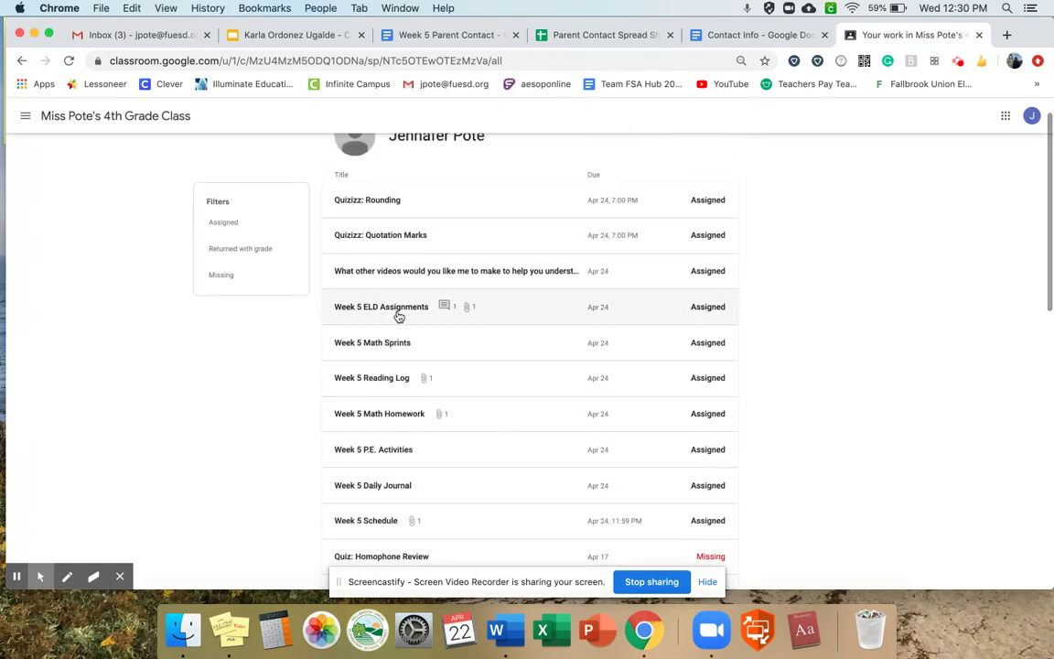
click(399, 313)
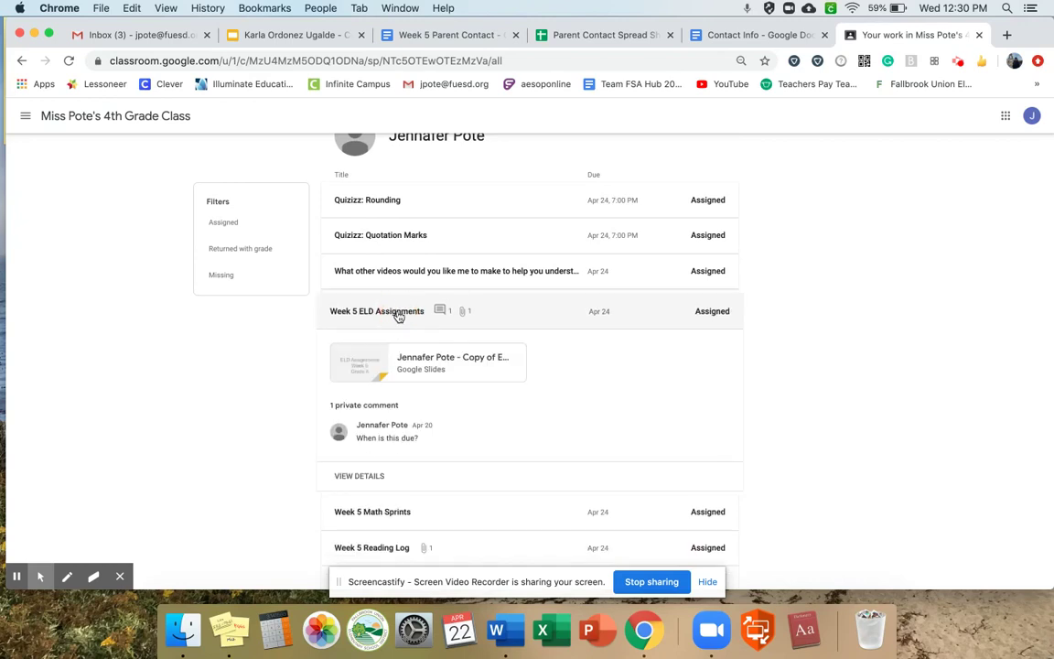
click(454, 364)
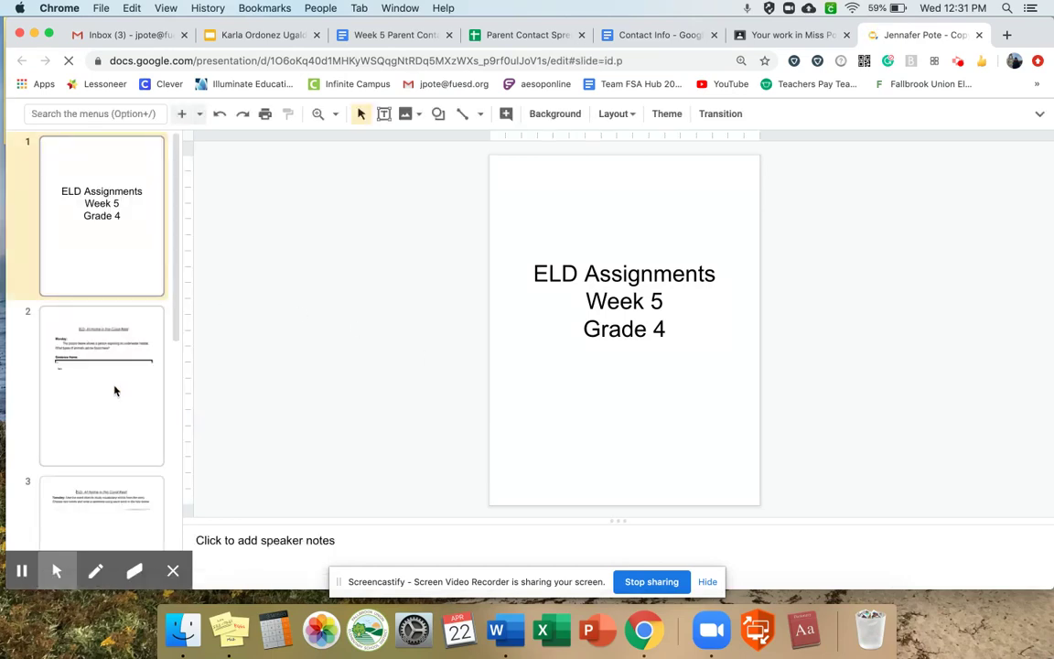
Go to slide 4, 'At Home in the Coral Reef', and zoom in on its more/most fill-in sentences.
scroll(115, 391, down, 5)
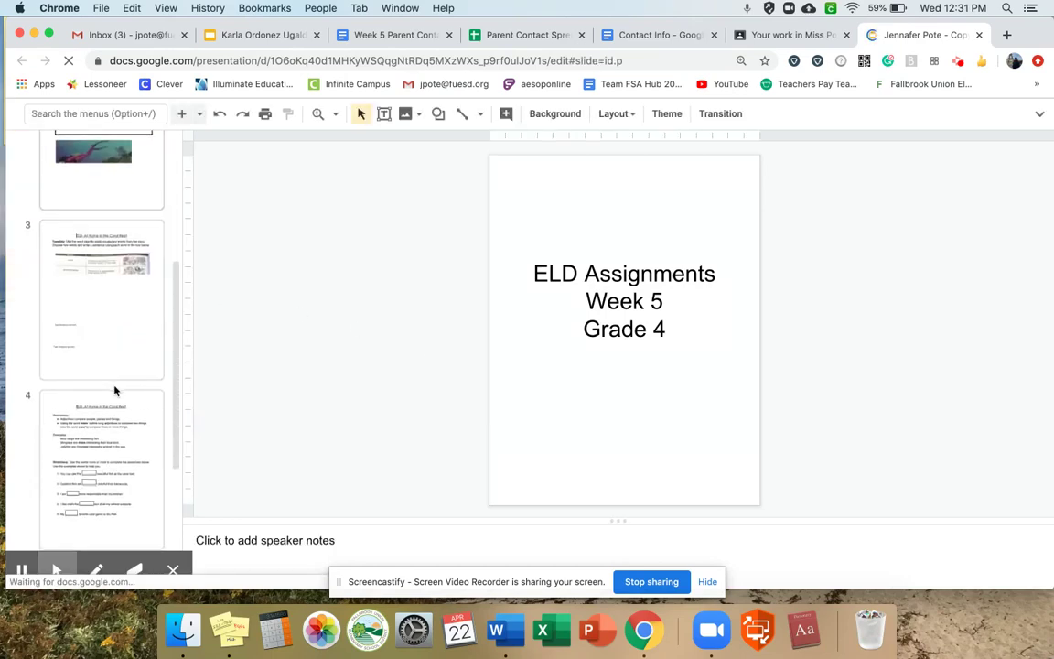
scroll(114, 391, down, 3)
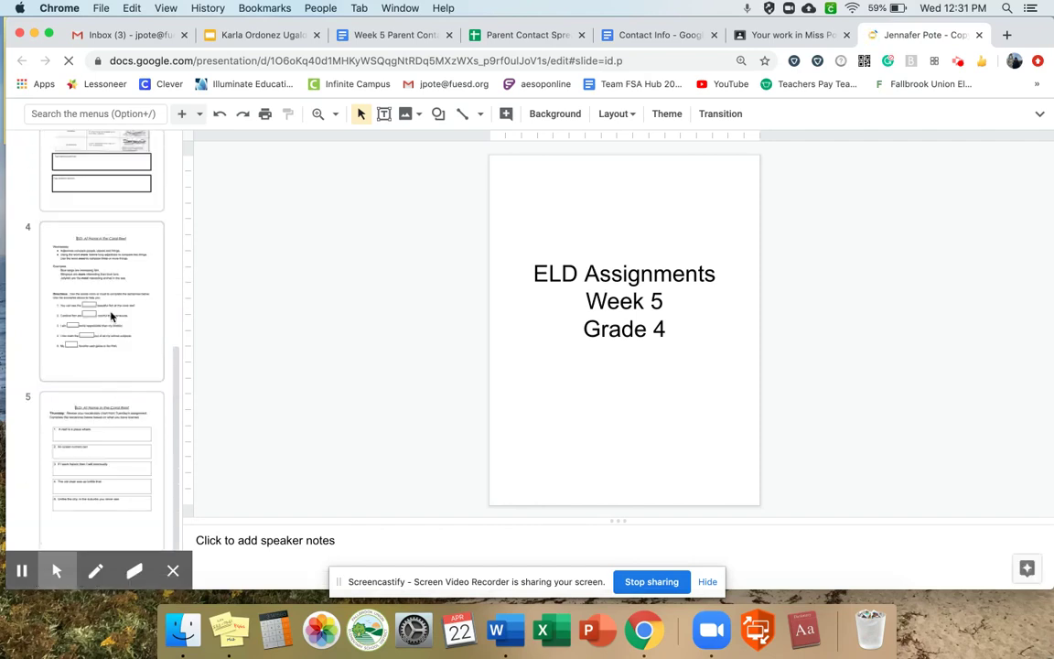
click(112, 316)
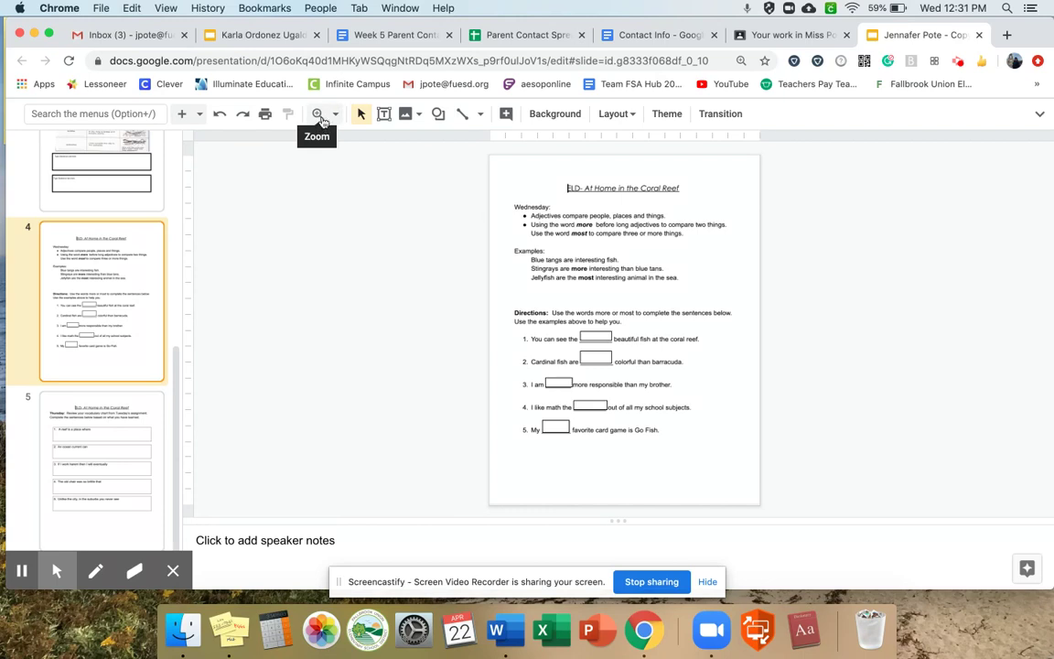
click(320, 116)
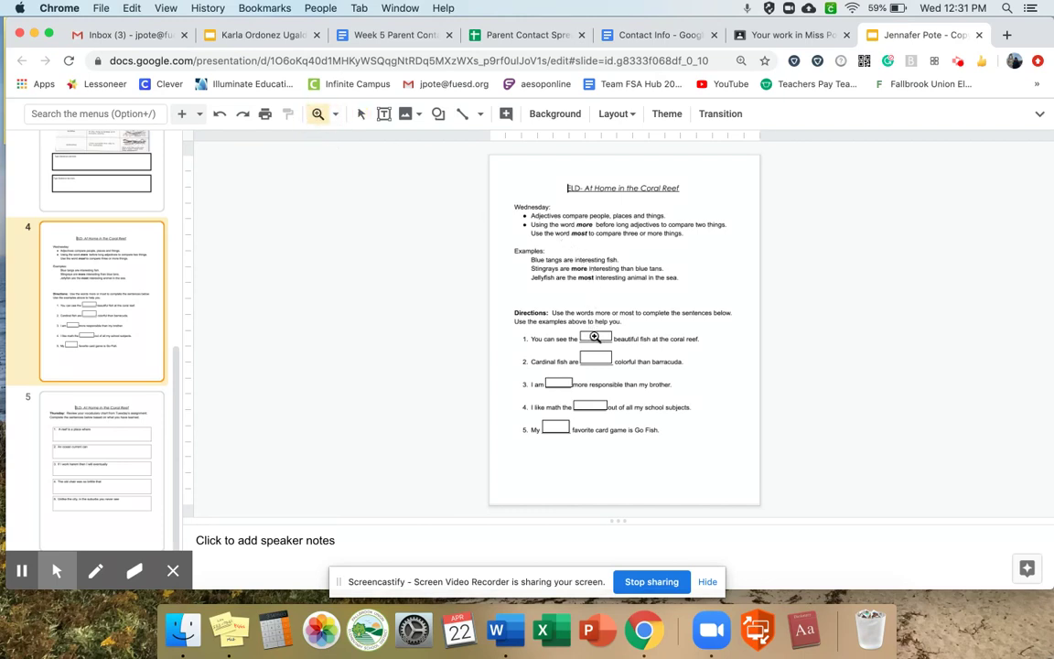
click(595, 338)
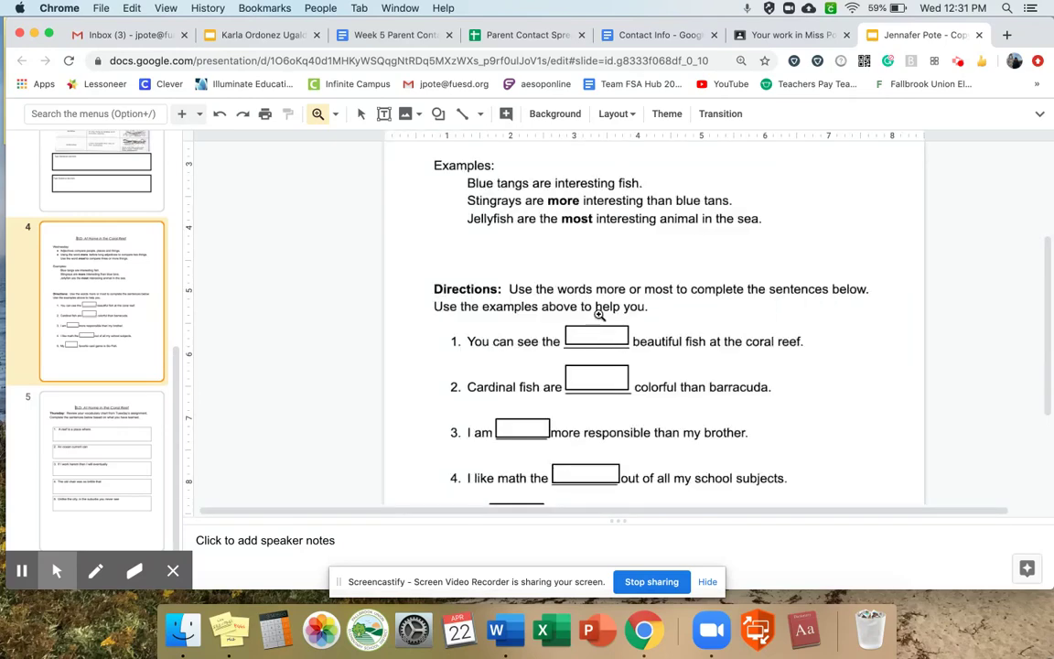
scroll(600, 311, down, 3)
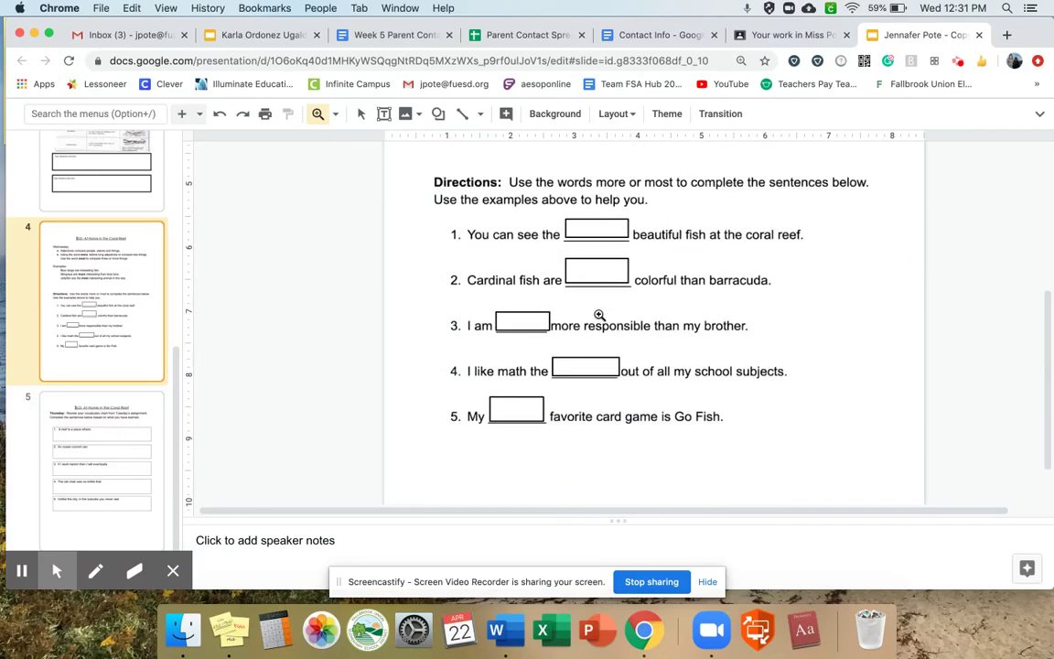